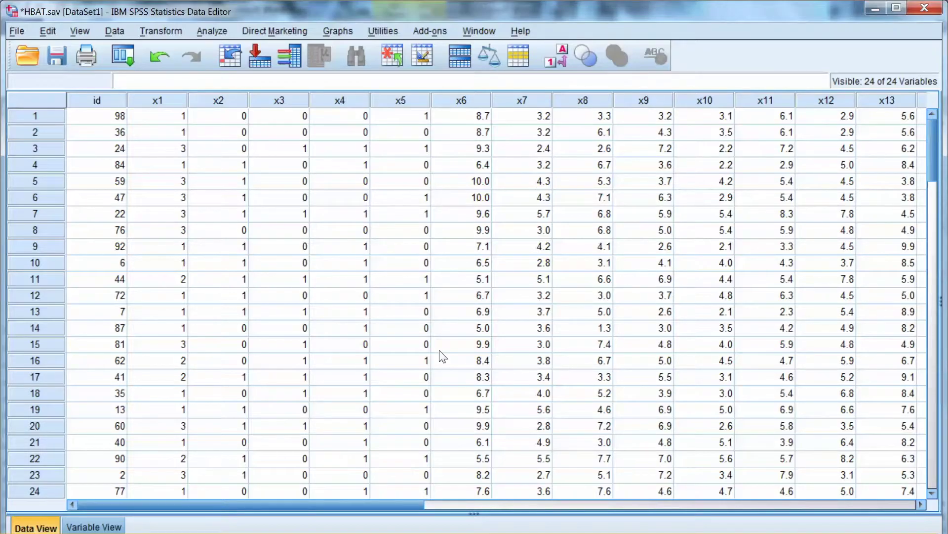
Start an Explore analysis with cases labelled by ID and X6 through X18 as dependents.
key("alt+a")
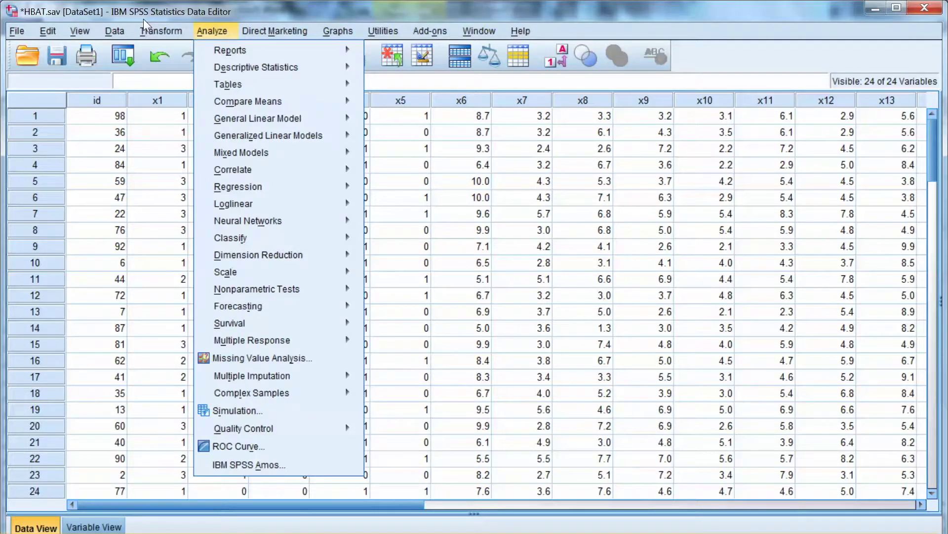
key("e")
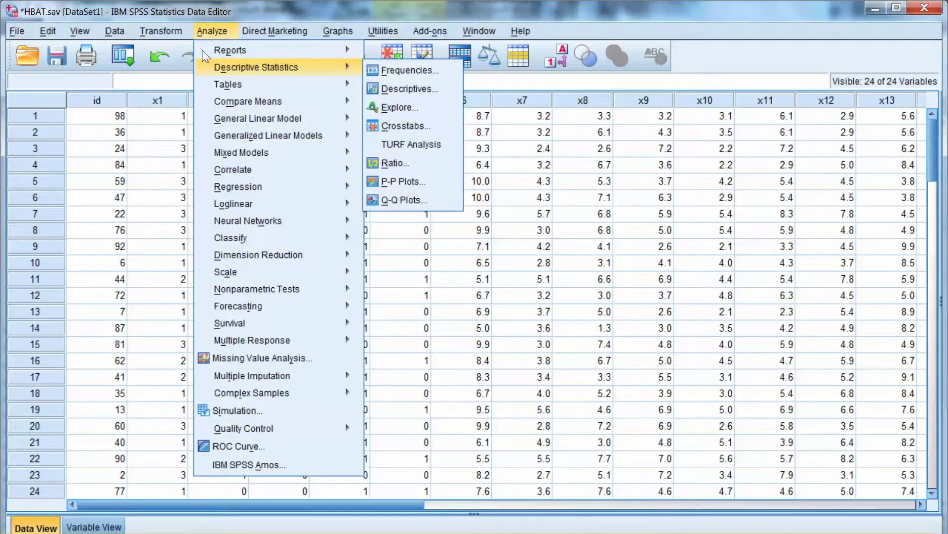
key("Down")
key("Down")
key("Down")
key("Return")
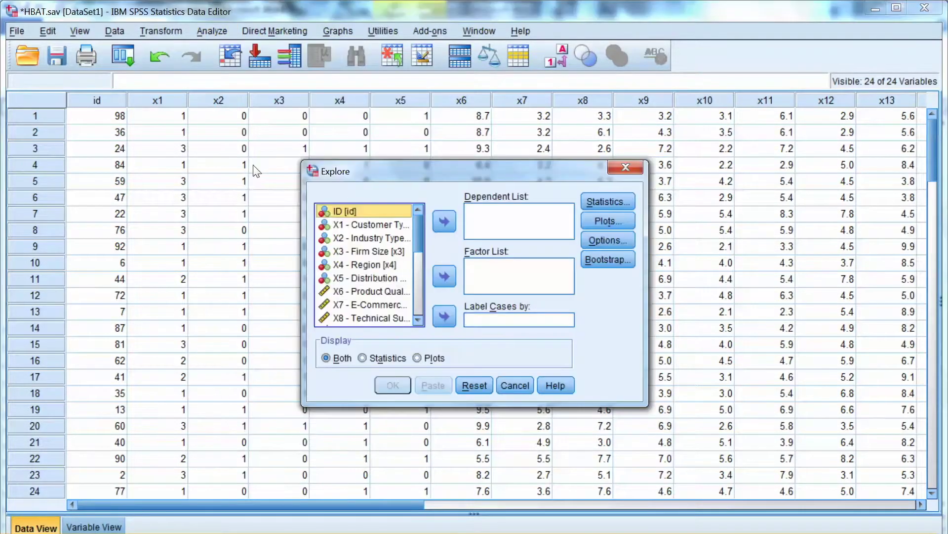
key("alt+c")
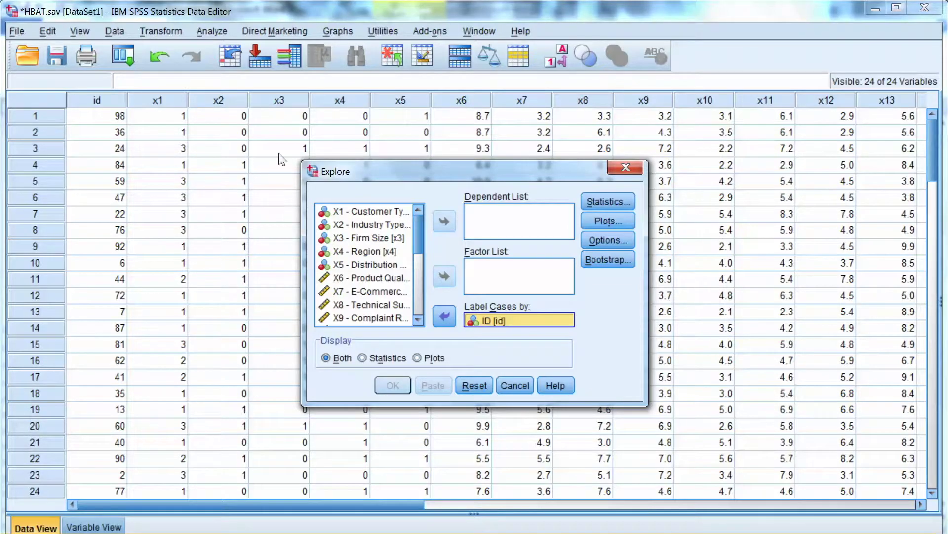
scroll(280, 160, "down", 2)
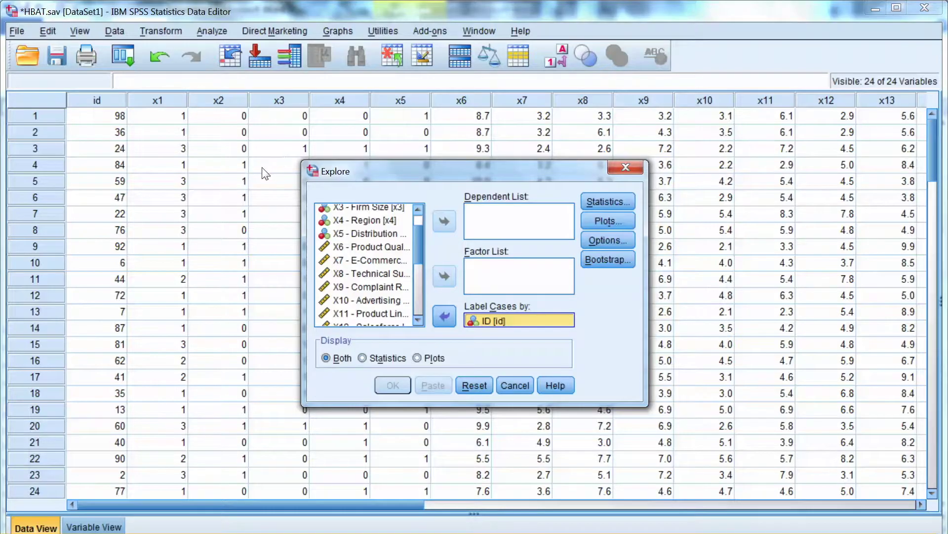
left_click(387, 247)
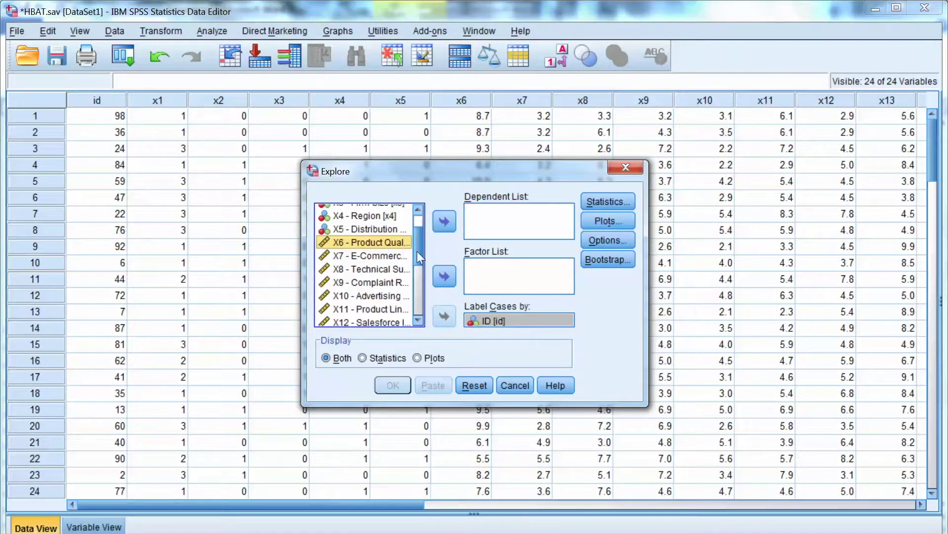
scroll(280, 179, "down", 3)
scroll(281, 180, "down", 2)
scroll(280, 179, "down", 2)
scroll(419, 279, "down", 1)
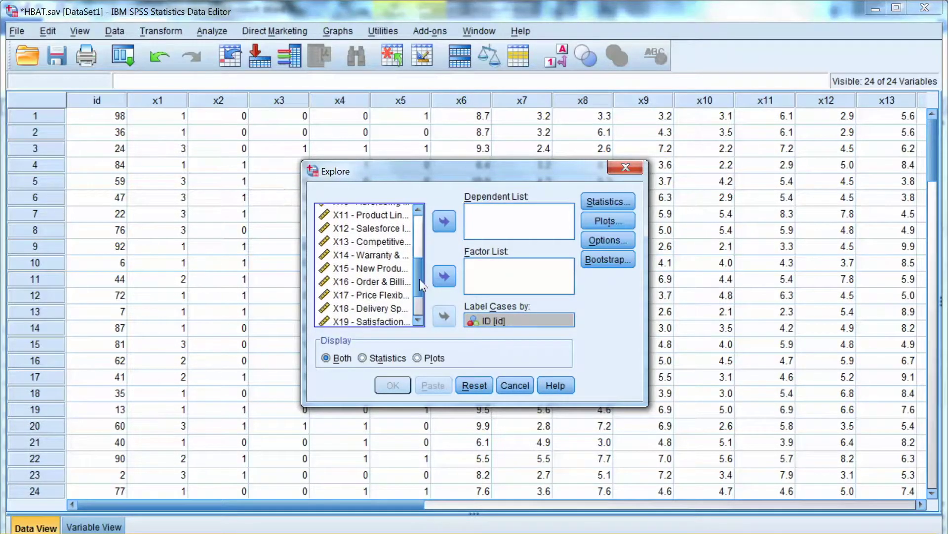
scroll(420, 286, "down", 1)
scroll(420, 286, "down", 1)
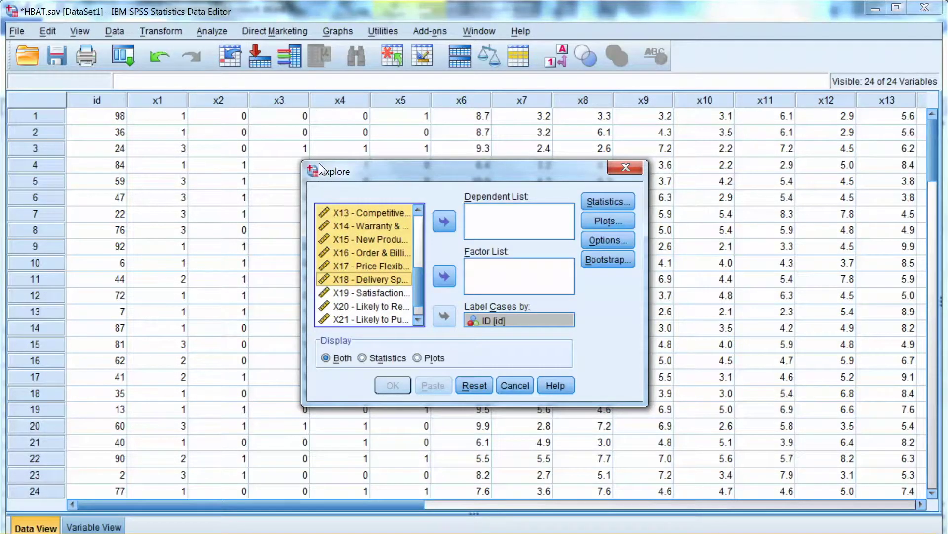
left_click(444, 221)
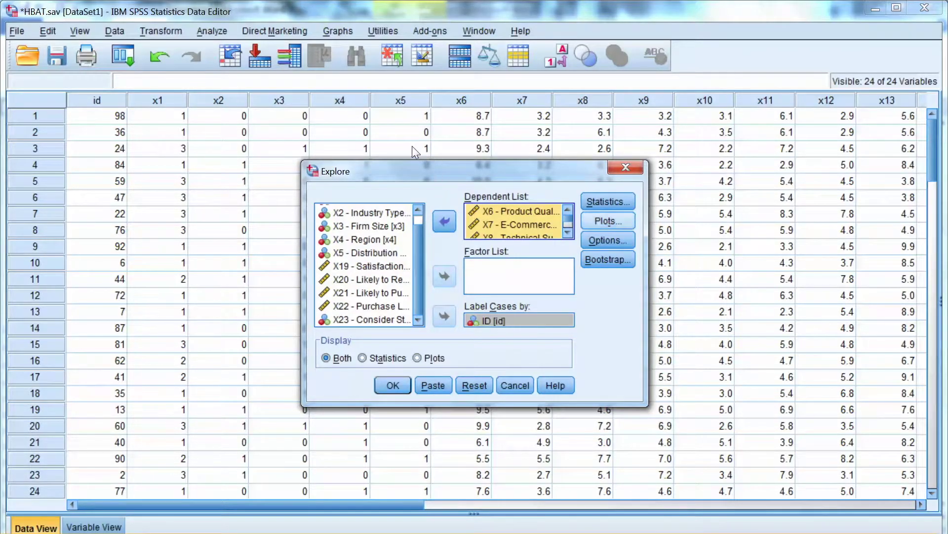
Keep default descriptives and turn on normality plots with tests.
key("alt+s")
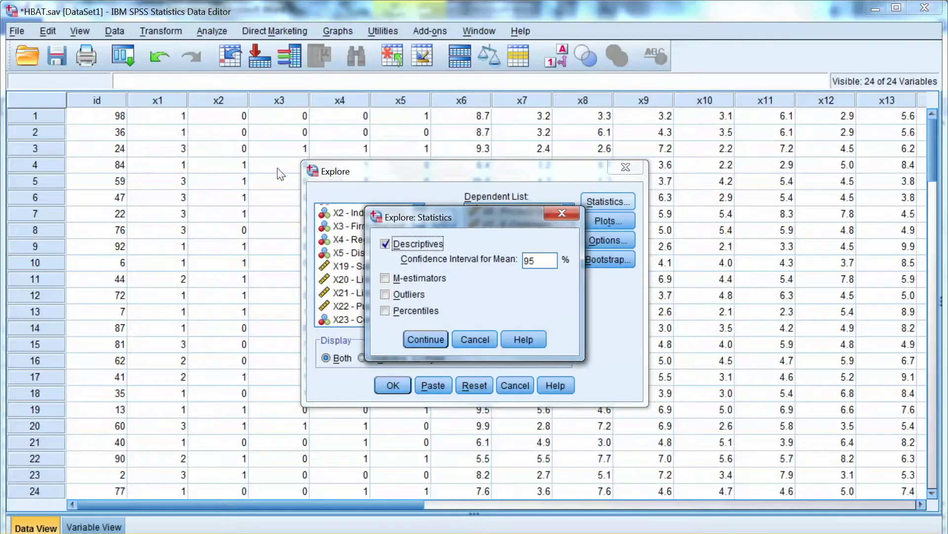
key("Return")
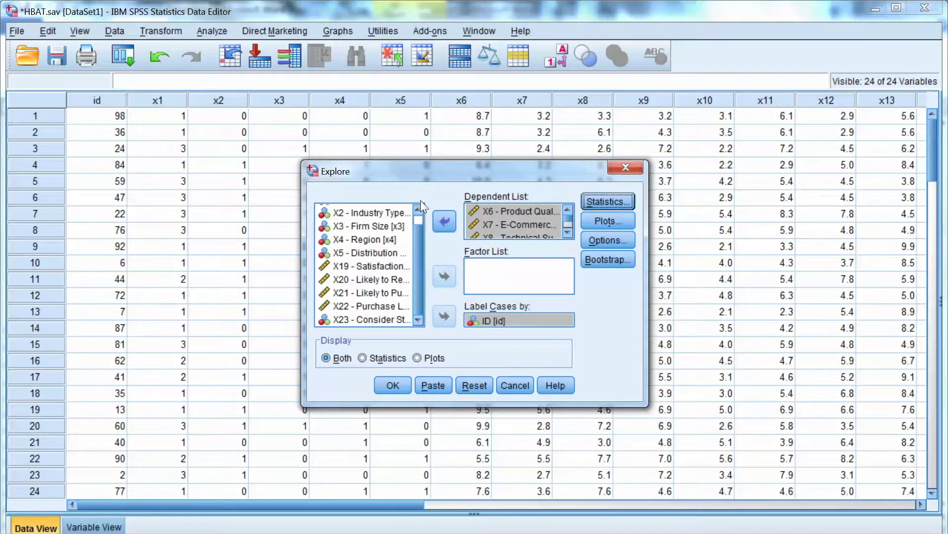
key("alt+t")
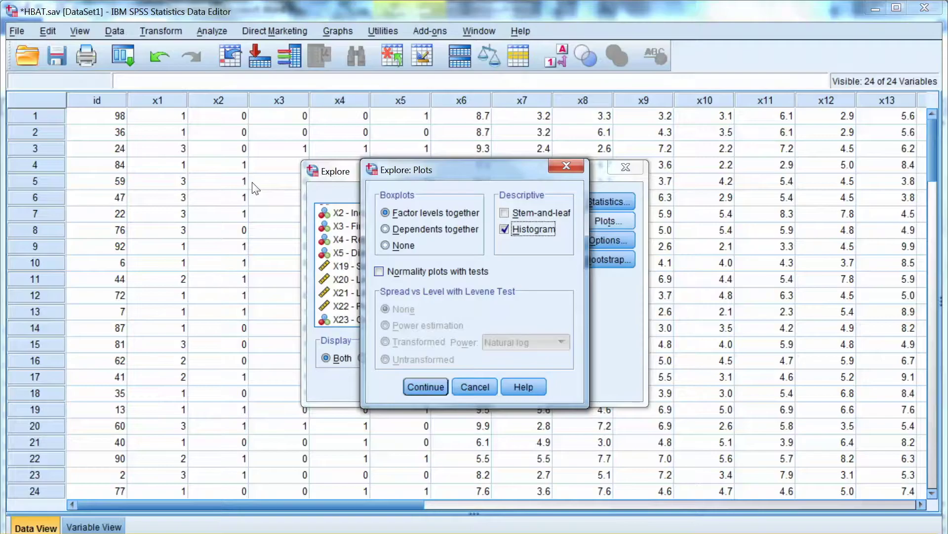
key("alt+o")
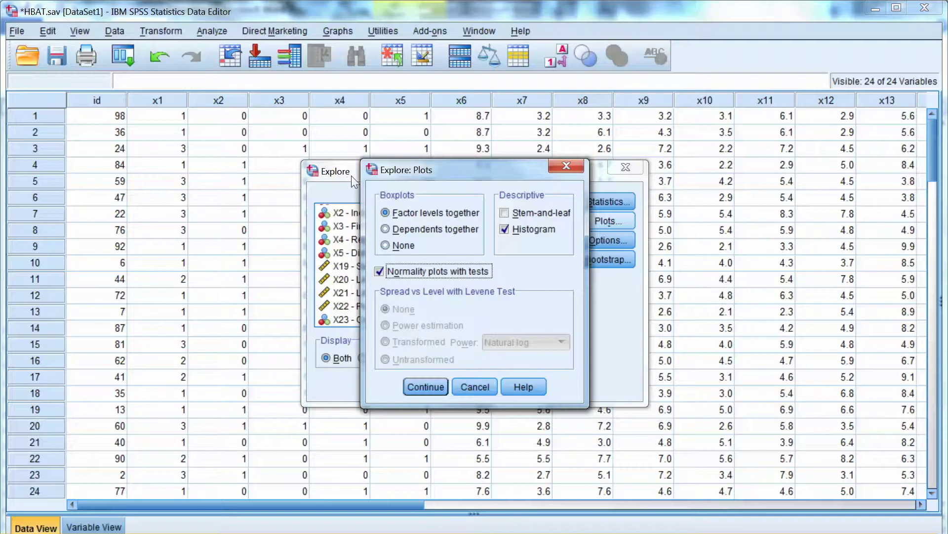
key("Return")
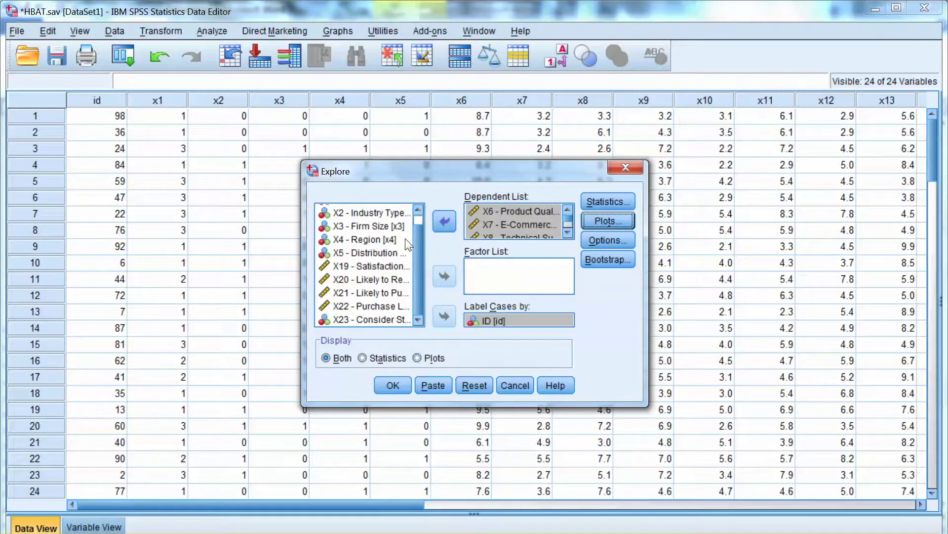
Keep the default missing-value handling and run the Explore analysis.
left_click(604, 241)
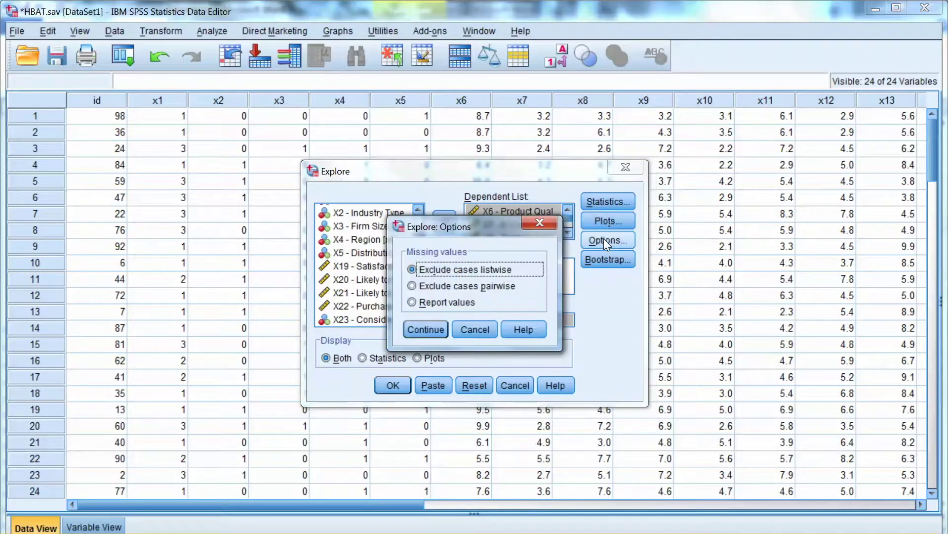
key("Return")
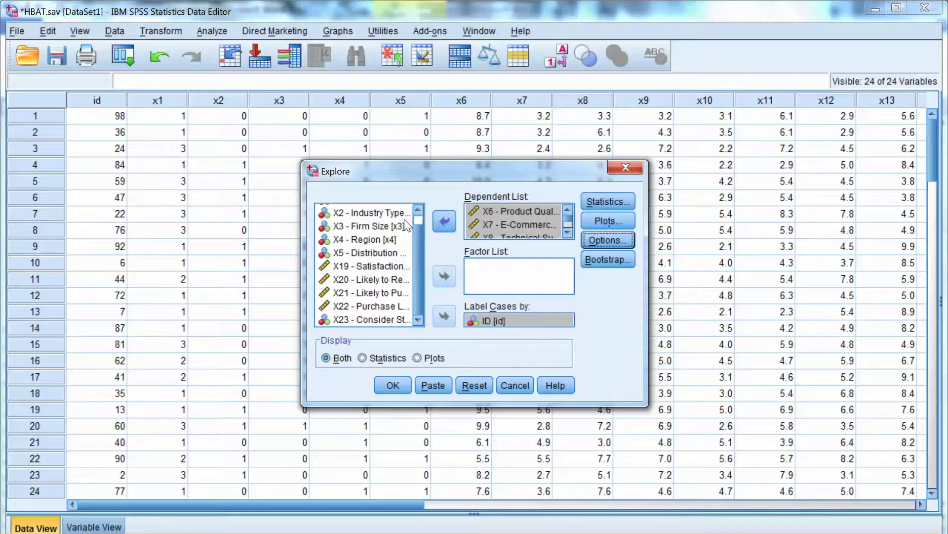
key("Return")
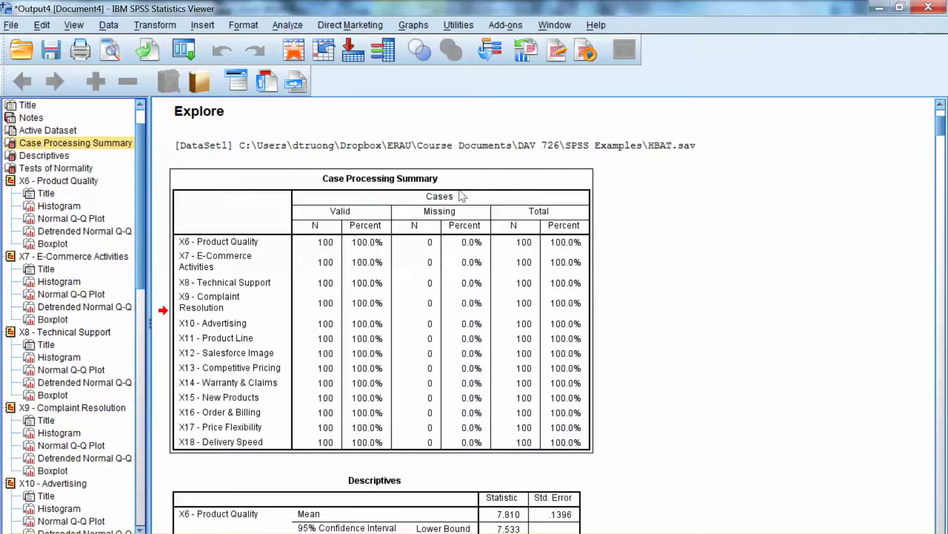
Review the Case Processing Summary and Descriptives tables, then move to Tests of Normality.
double_click(434, 190)
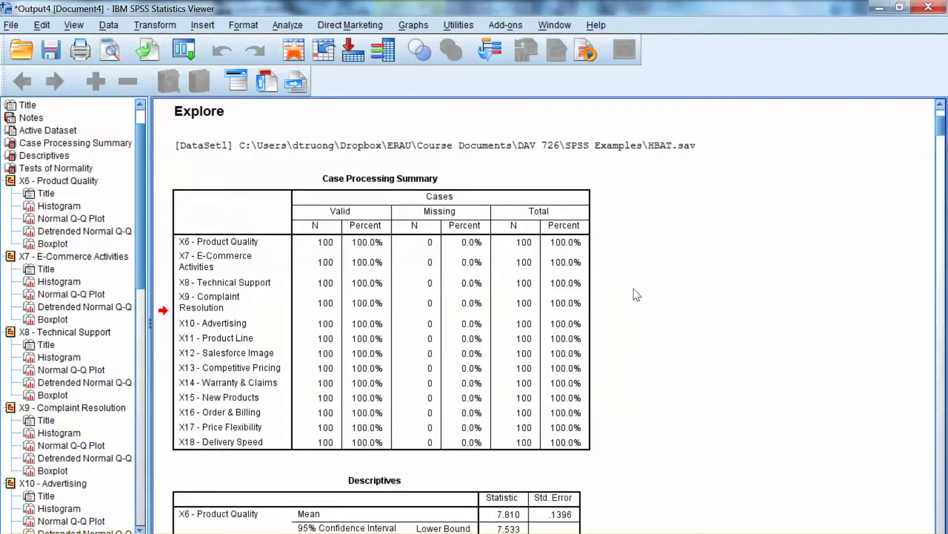
scroll(633, 293, "down", 1)
scroll(635, 294, "down", 8)
scroll(633, 295, "down", 6)
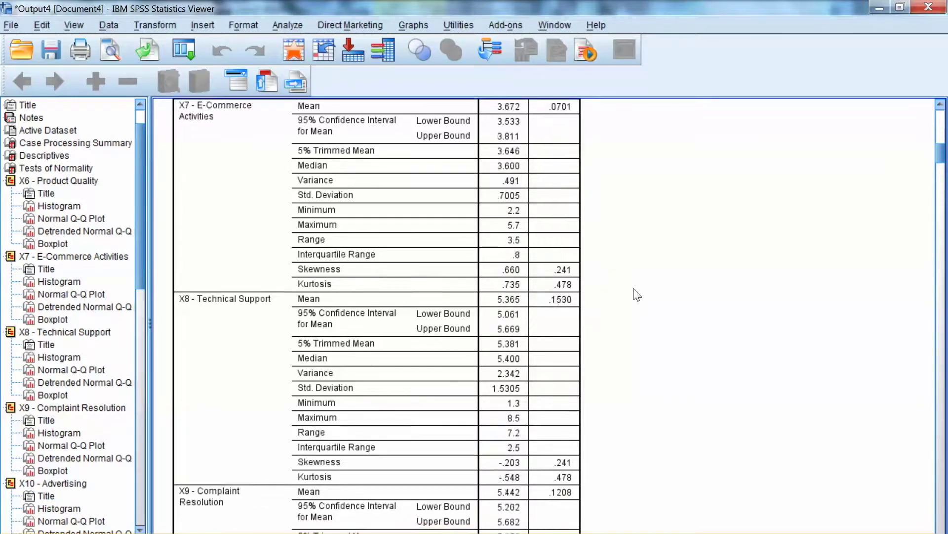
scroll(634, 294, "down", 2)
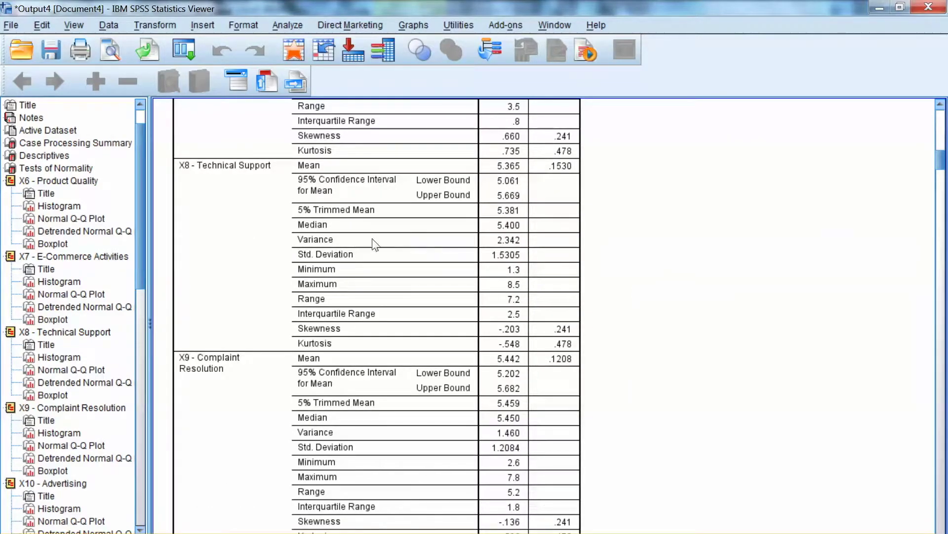
left_click(256, 232)
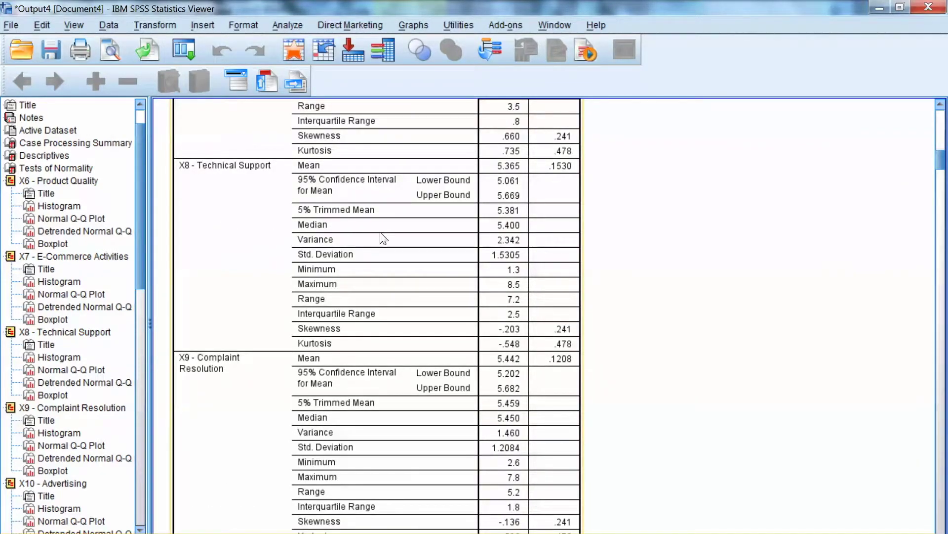
scroll(643, 313, "up", 5)
scroll(647, 313, "up", 2)
scroll(643, 314, "up", 3)
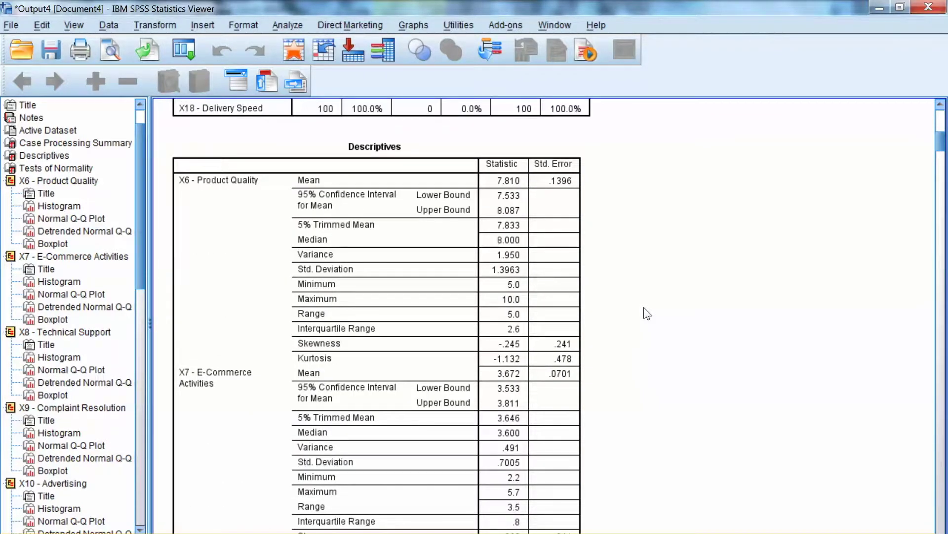
left_click(265, 233)
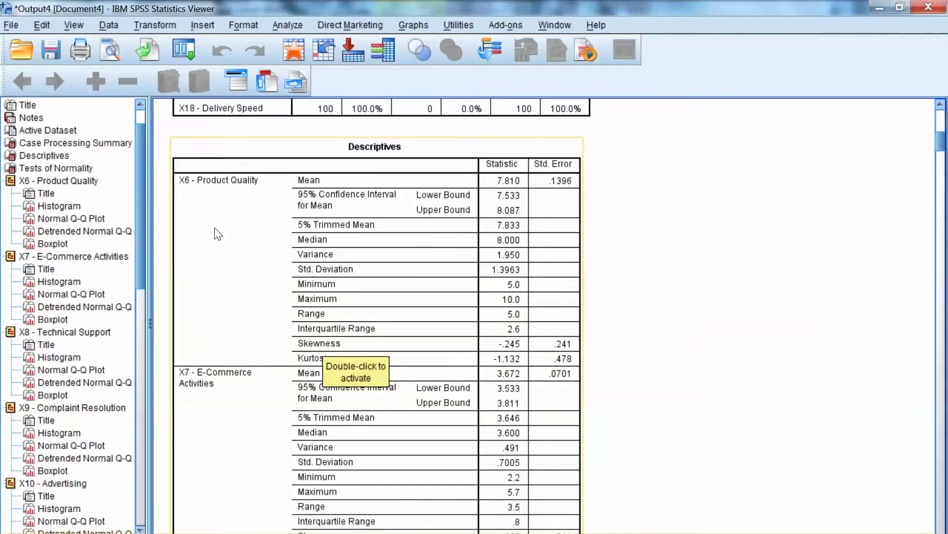
left_click(604, 333)
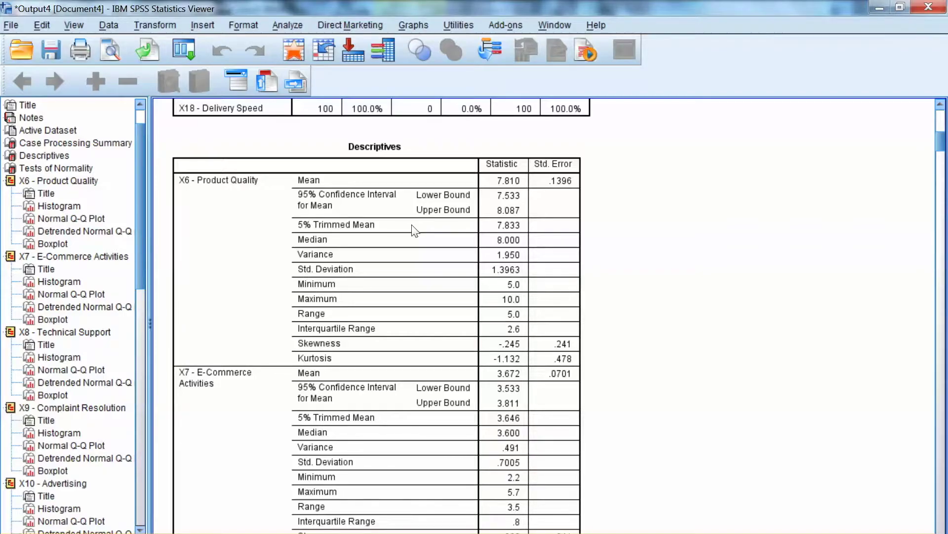
left_click(412, 229)
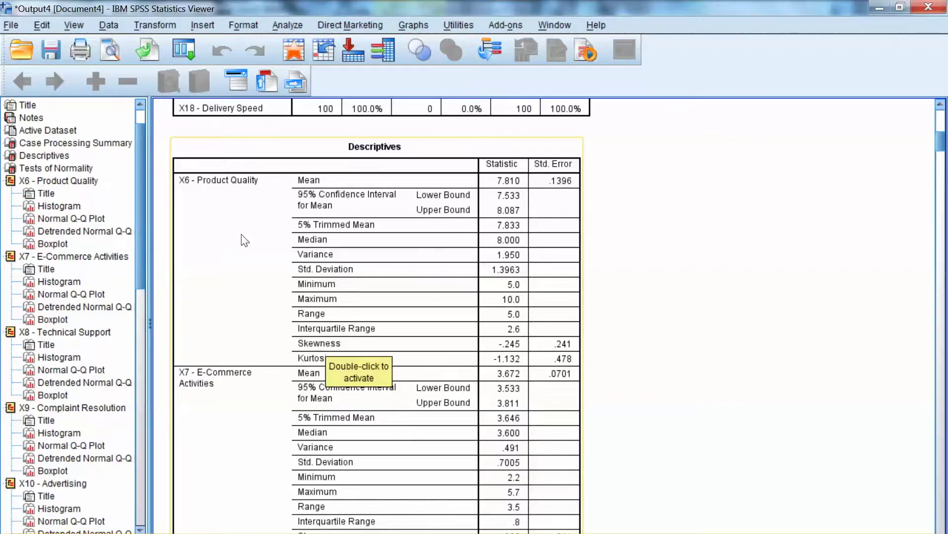
key("Down")
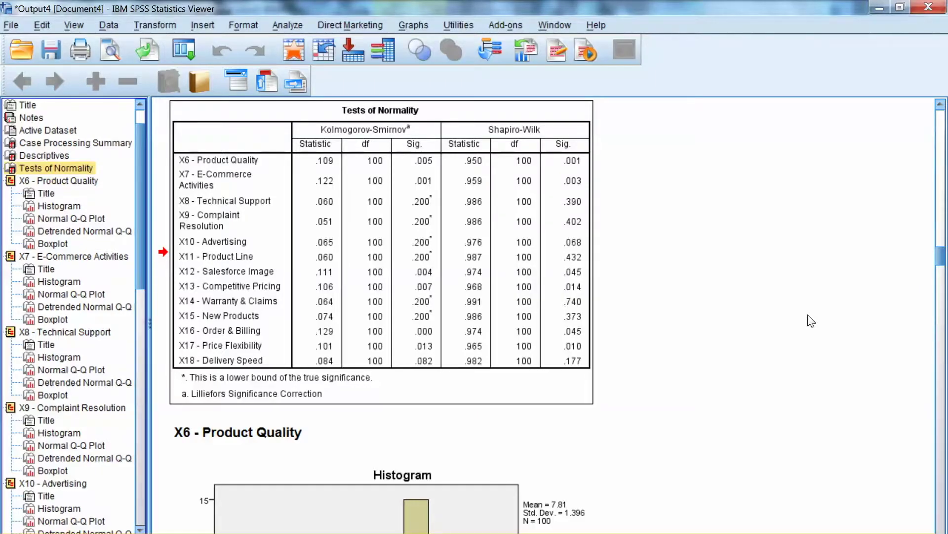
left_click(424, 202)
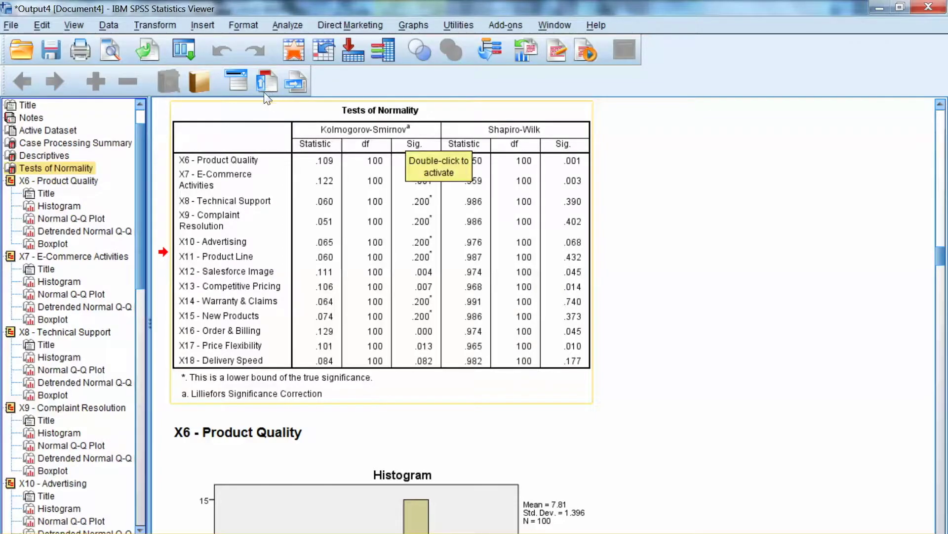
left_click(457, 130)
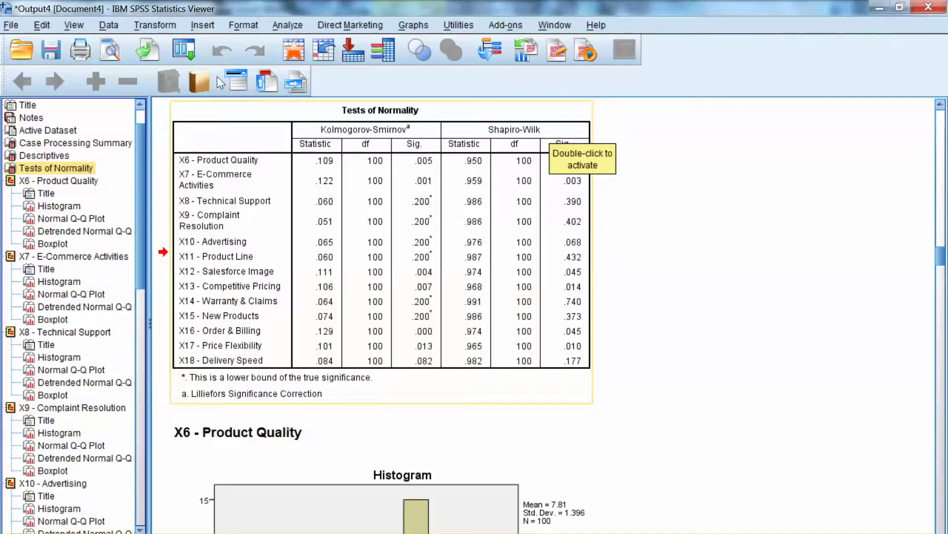
left_click(456, 177)
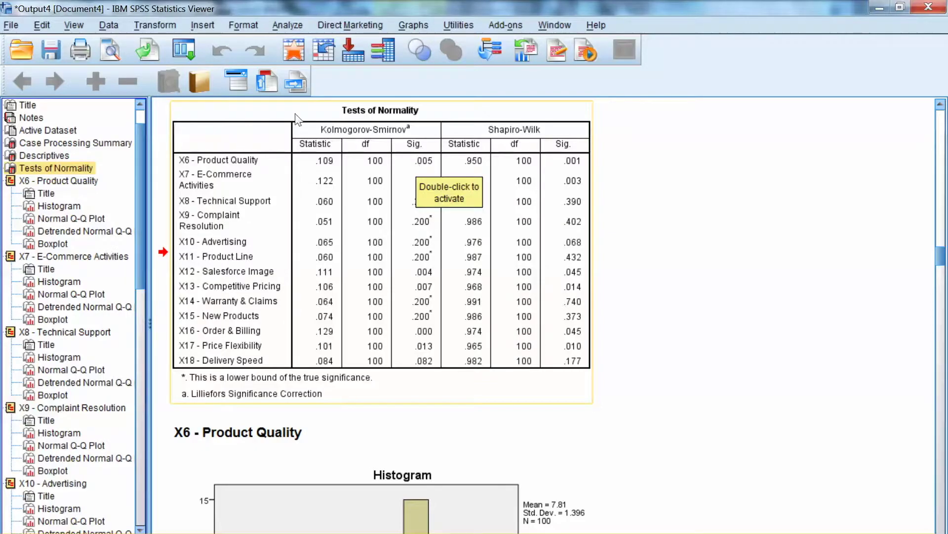
left_click(536, 146)
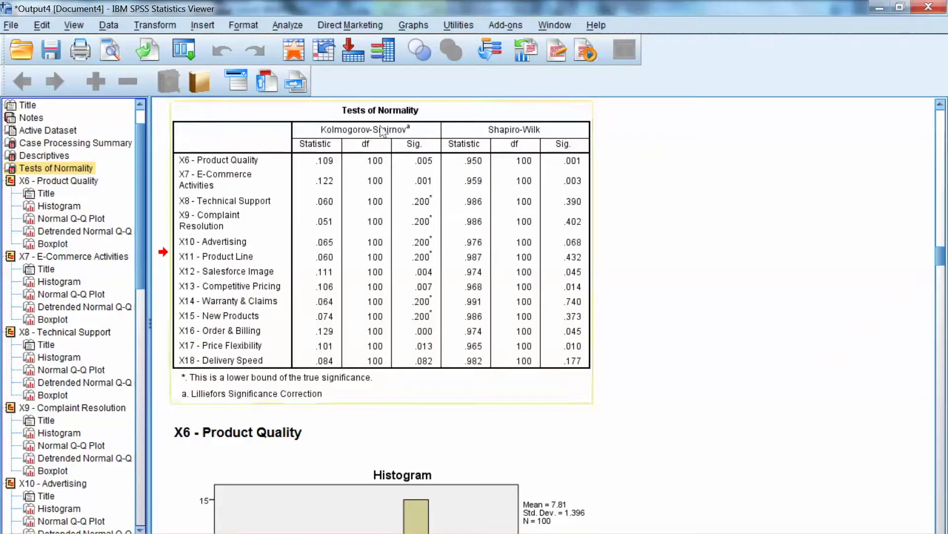
left_click(442, 167)
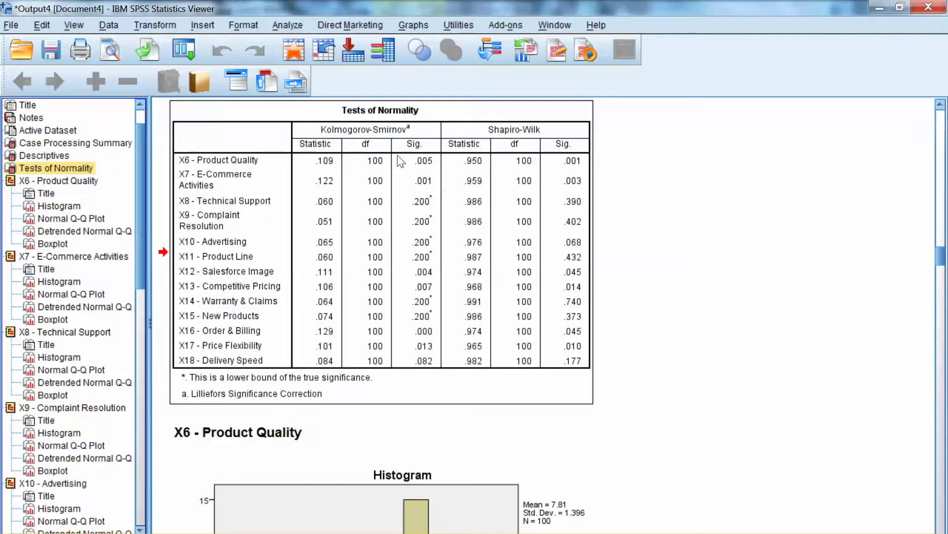
left_click(337, 142)
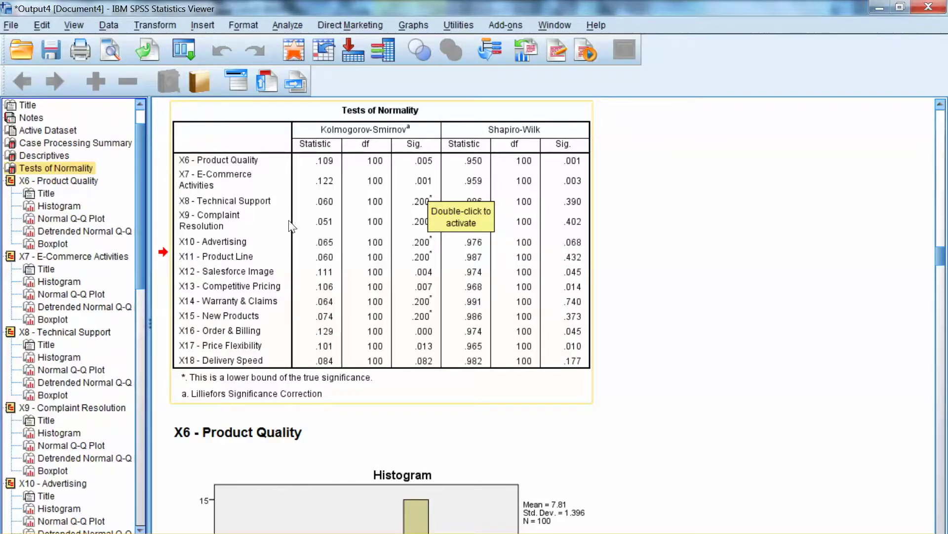
left_click(459, 241)
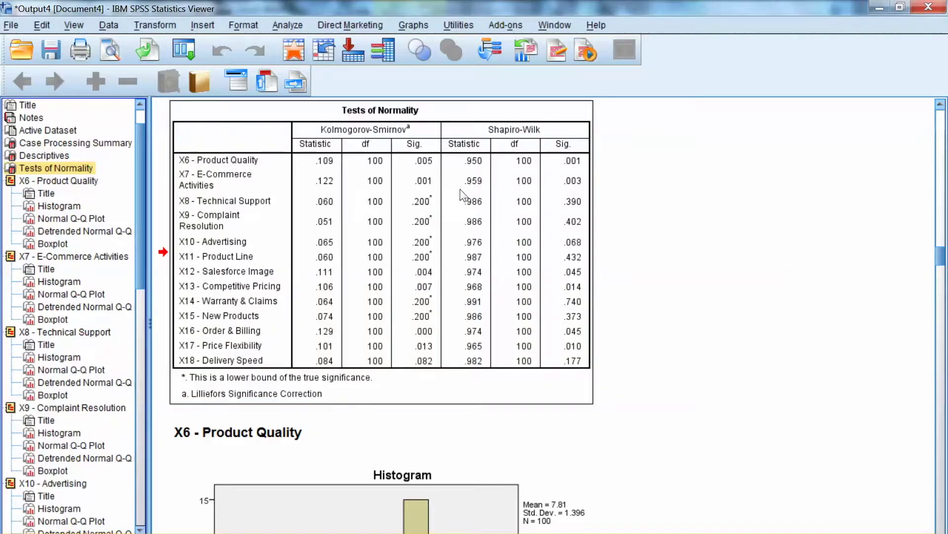
double_click(461, 194)
scroll(460, 194, "down", 3)
scroll(690, 288, "down", 2)
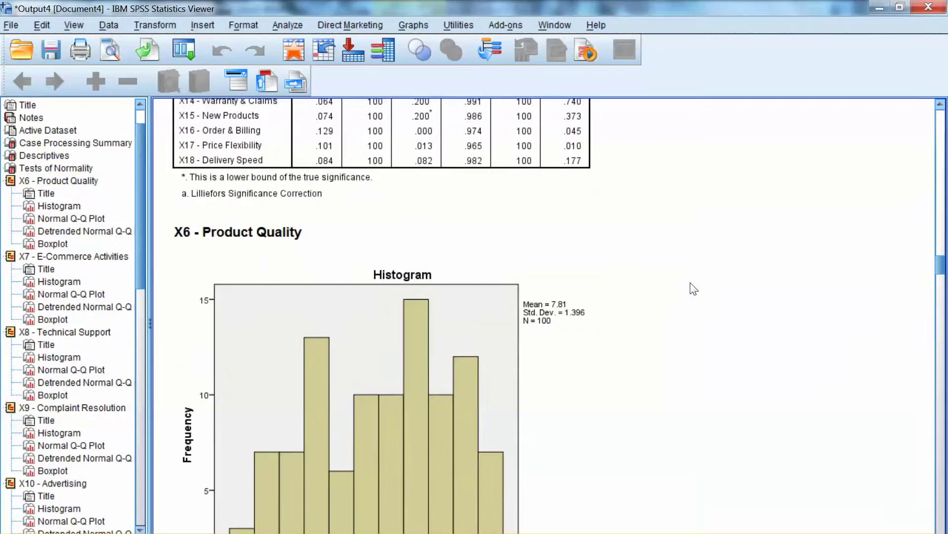
scroll(691, 289, "down", 2)
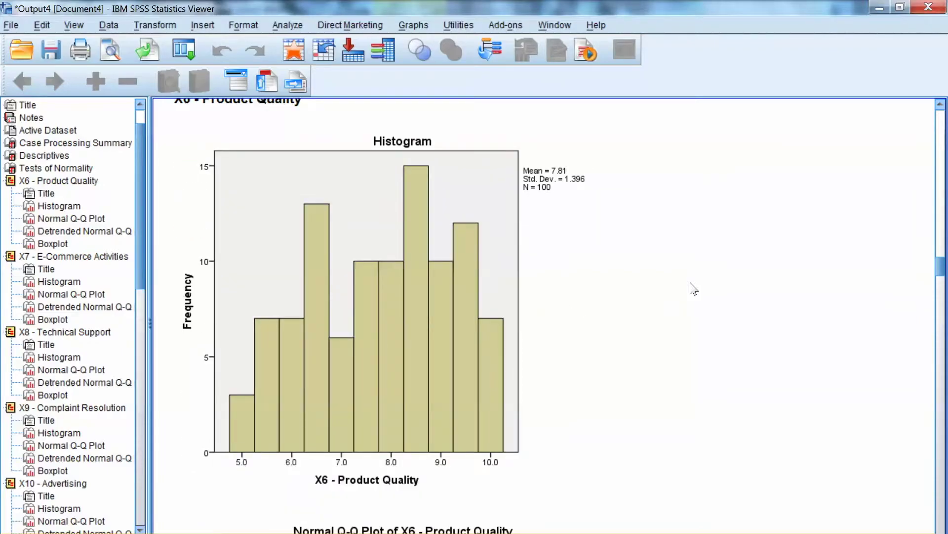
Select the X6 Product Quality histogram for review.
left_click(363, 219)
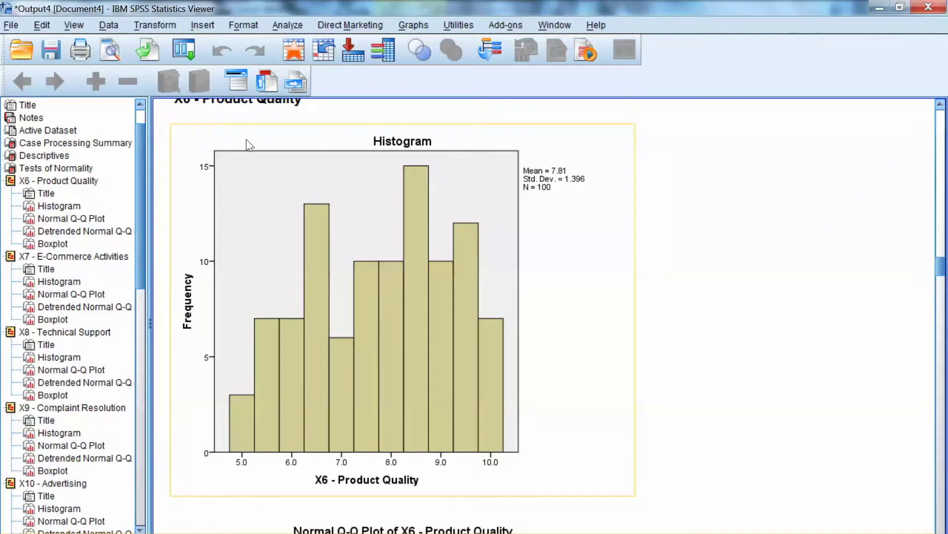
scroll(482, 143, "down", 5)
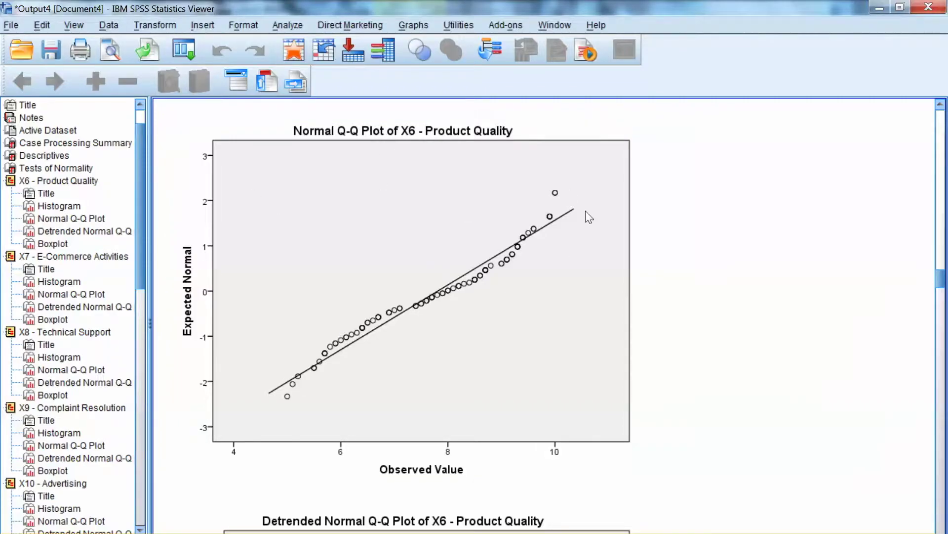
scroll(730, 351, "down", 2)
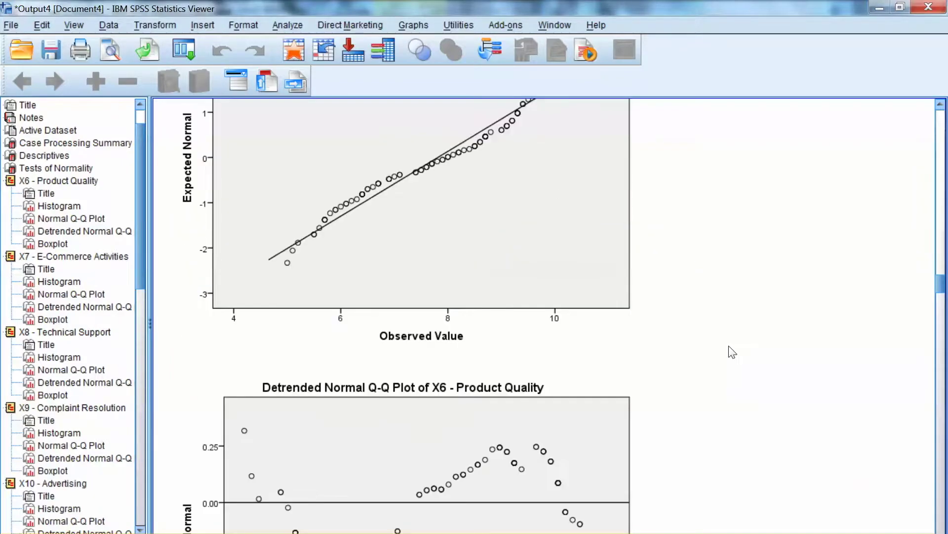
scroll(669, 351, "down", 3)
scroll(669, 351, "down", 3)
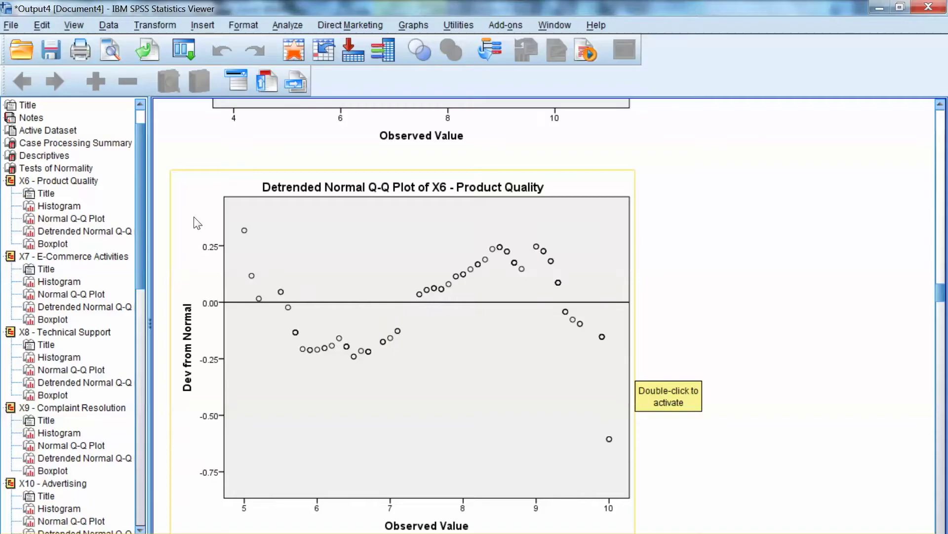
Inspect the X6 boxplot, then the X7 normal Q-Q plot and boxplot with outliers.
left_click(159, 151)
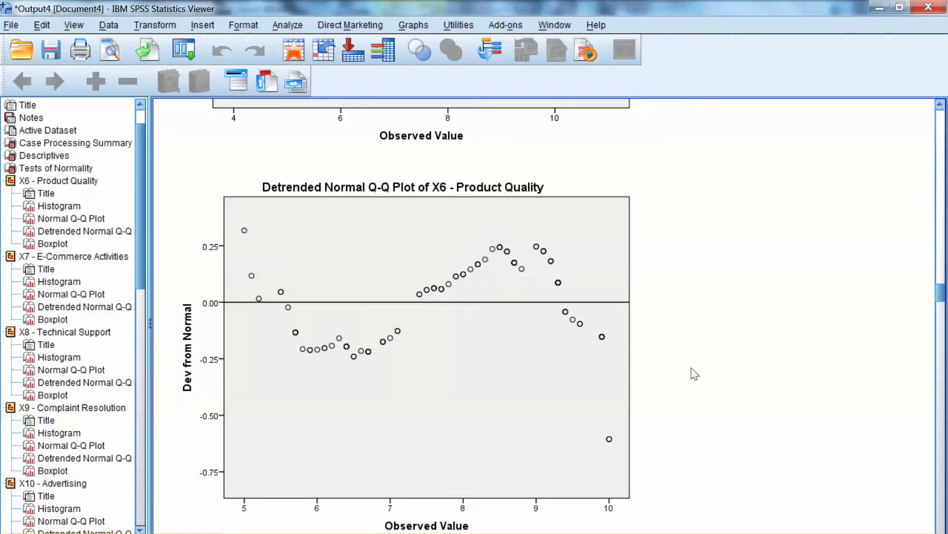
scroll(694, 373, "down", 5)
scroll(694, 374, "down", 3)
scroll(695, 374, "down", 2)
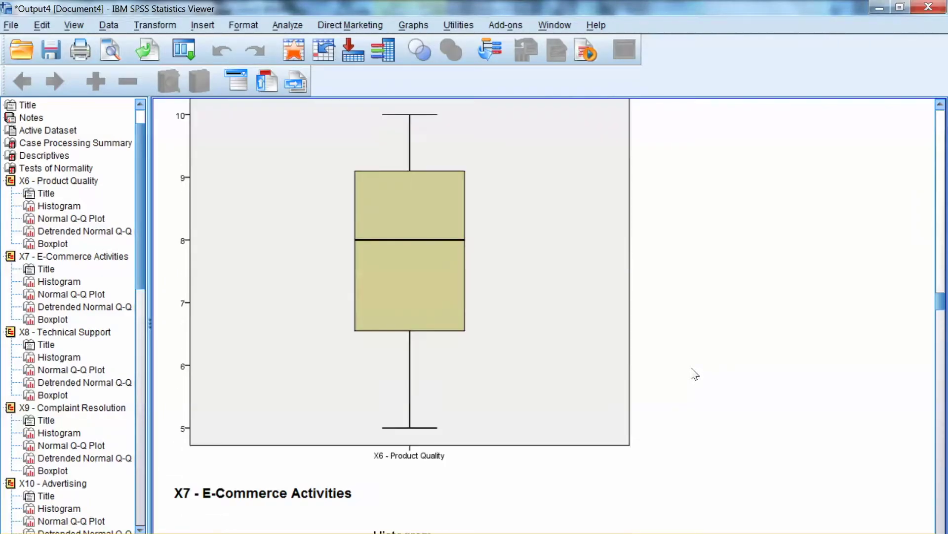
left_click(300, 179)
scroll(688, 429, "down", 2)
scroll(690, 426, "down", 1)
scroll(689, 425, "down", 2)
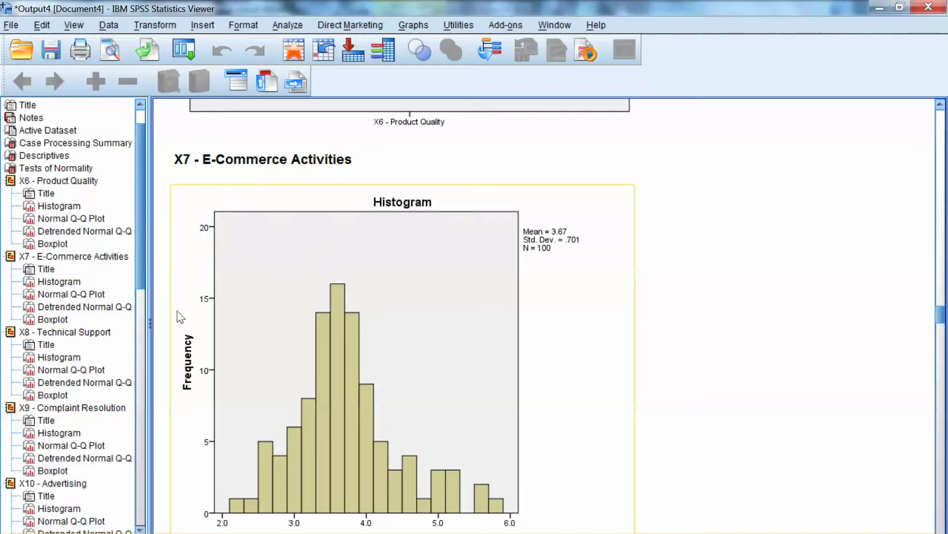
scroll(692, 392, "down", 3)
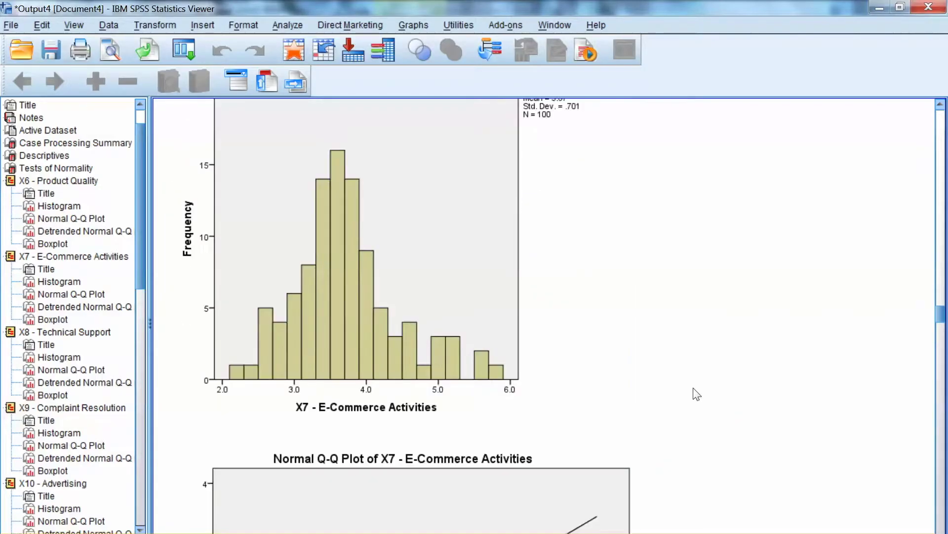
scroll(697, 393, "down", 5)
scroll(697, 394, "down", 2)
scroll(697, 394, "down", 2)
left_click(447, 264)
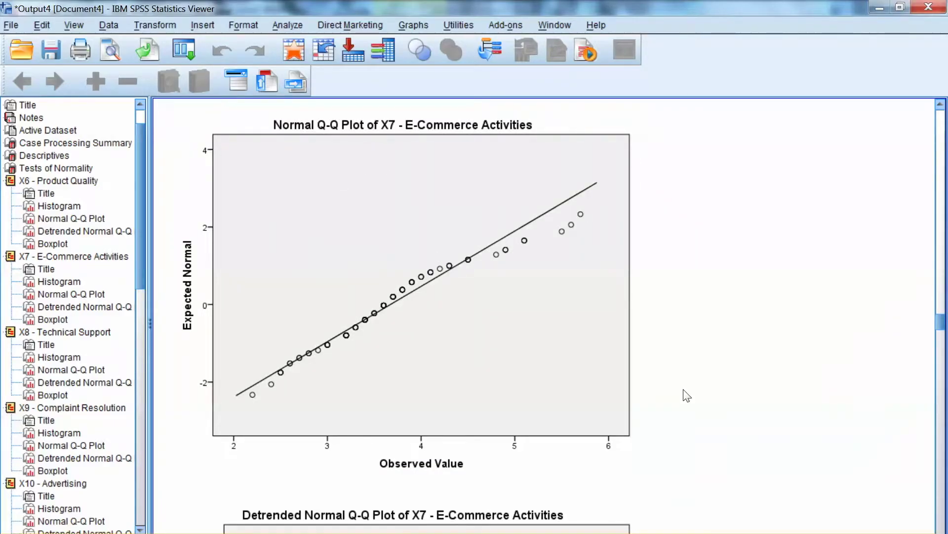
scroll(685, 394, "down", 3)
scroll(685, 394, "down", 3)
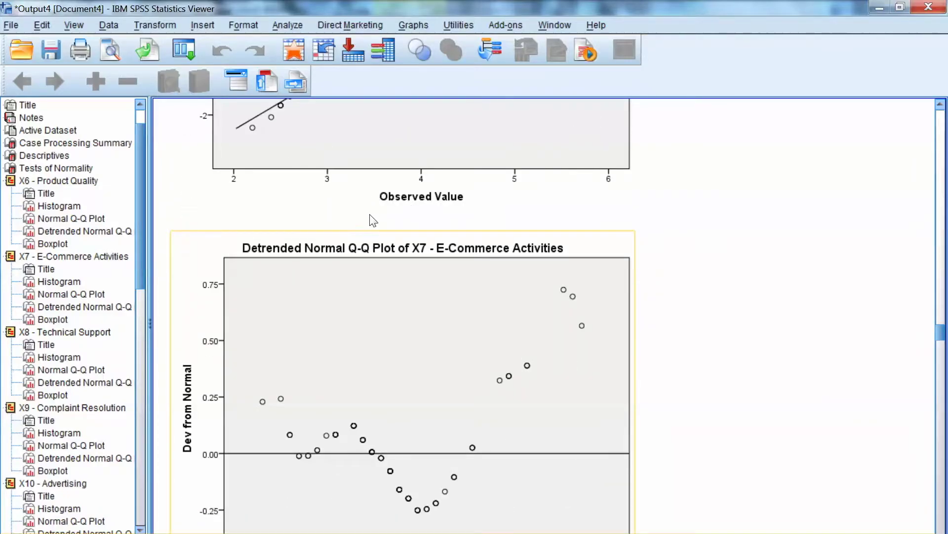
scroll(692, 368, "down", 5)
scroll(692, 368, "down", 6)
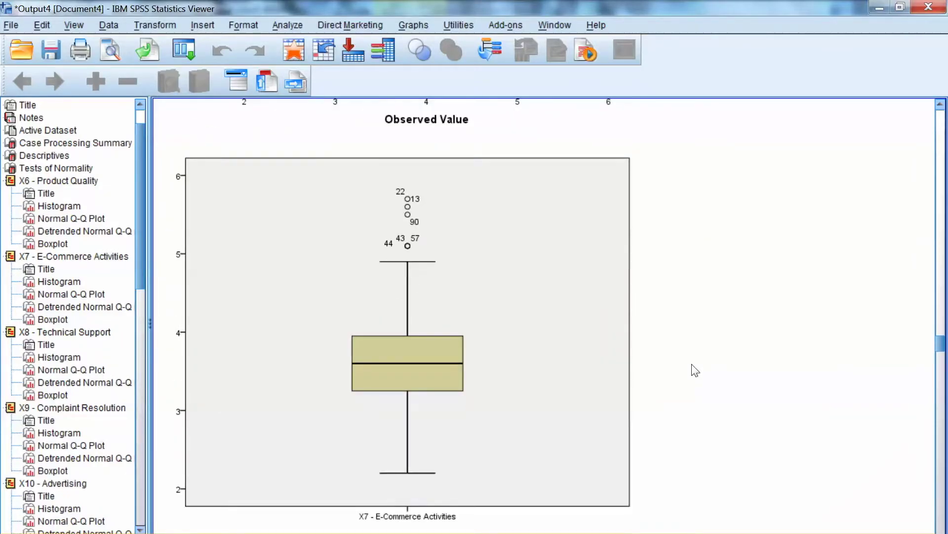
left_click(330, 170)
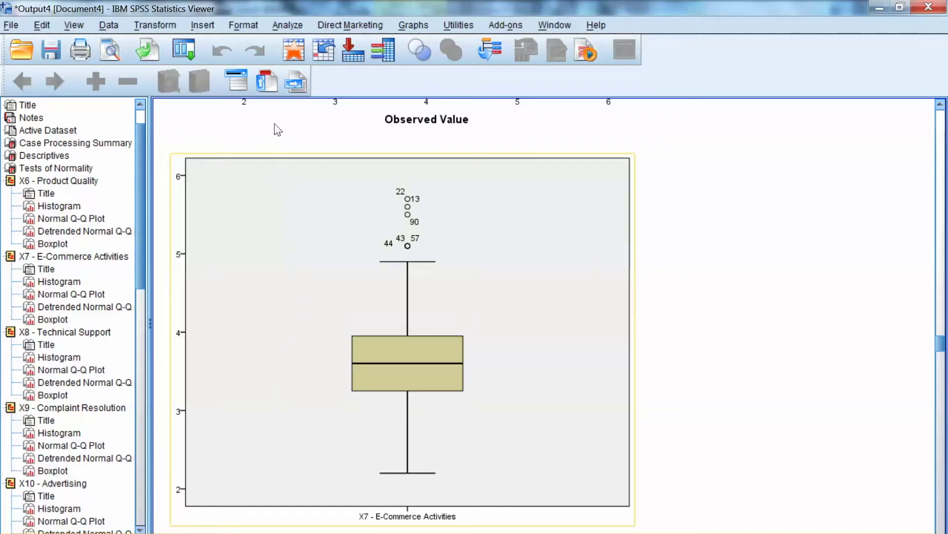
left_click(779, 397)
Jump back to the Tests of Normality table and select it.
left_click(35, 169)
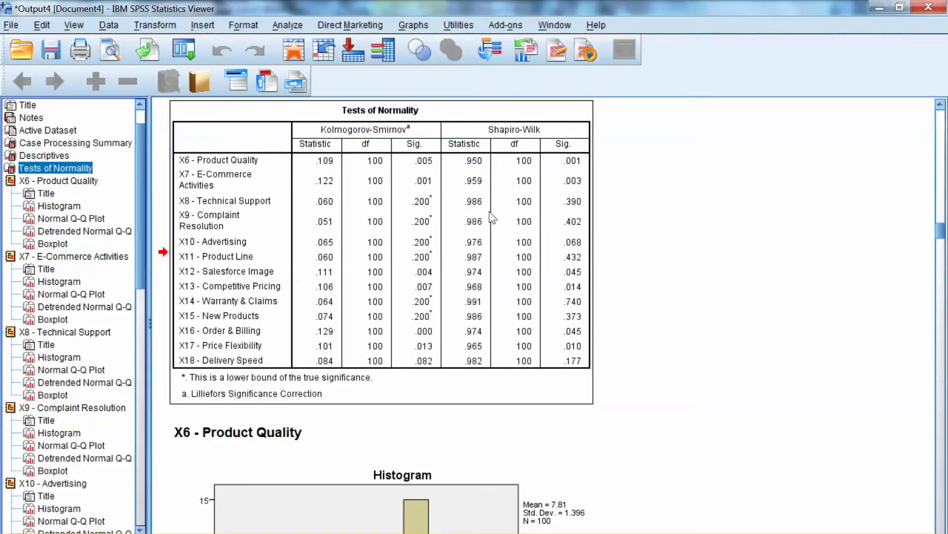
left_click(324, 112)
scroll(650, 254, "down", 2)
scroll(651, 315, "down", 2)
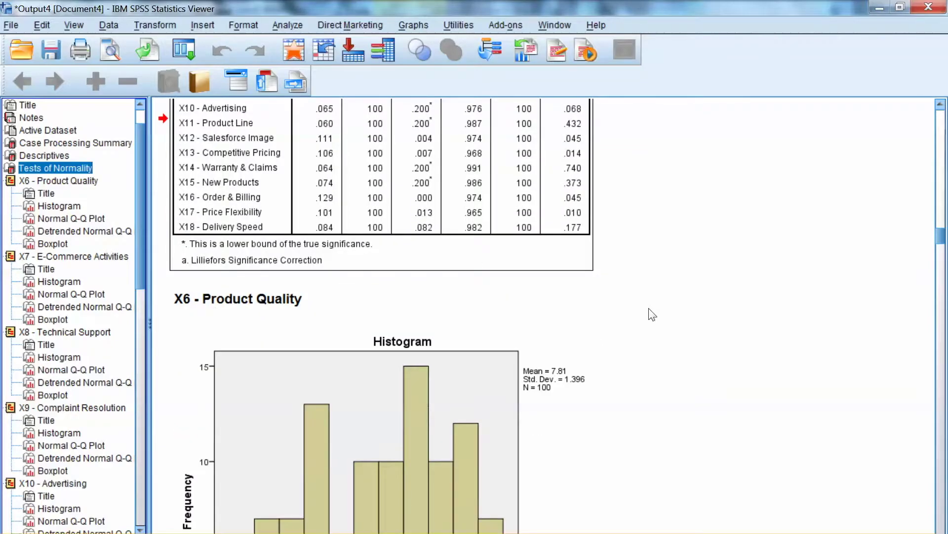
scroll(650, 314, "down", 4)
scroll(649, 314, "down", 2)
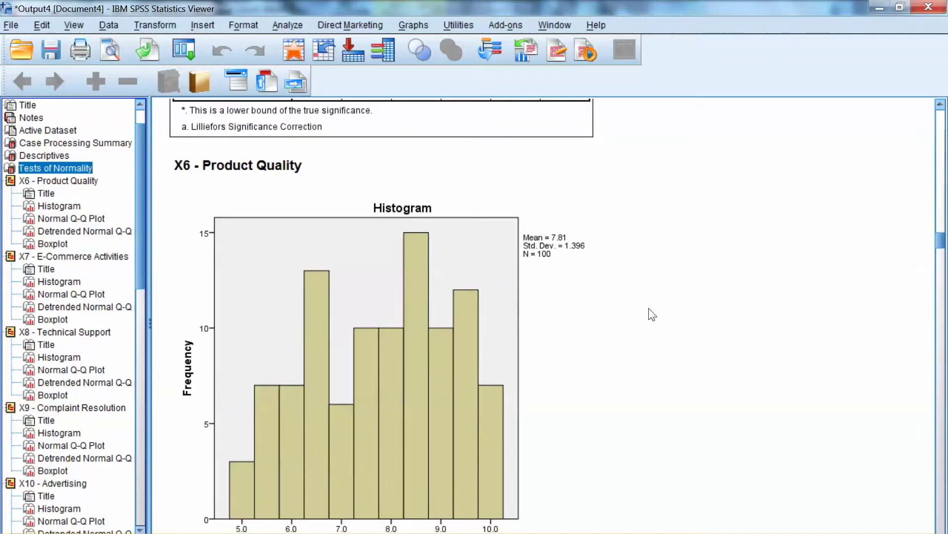
scroll(650, 315, "down", 2)
scroll(631, 343, "down", 2)
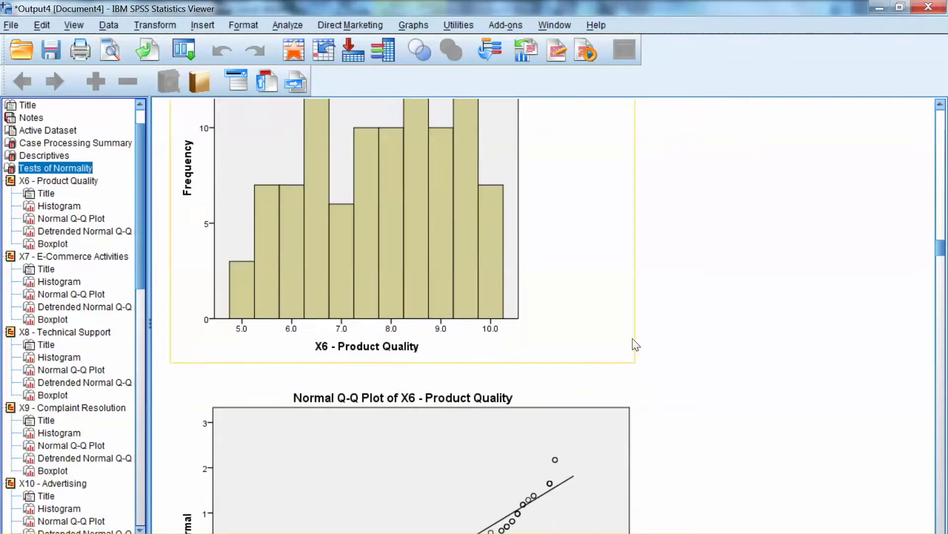
scroll(630, 343, "down", 6)
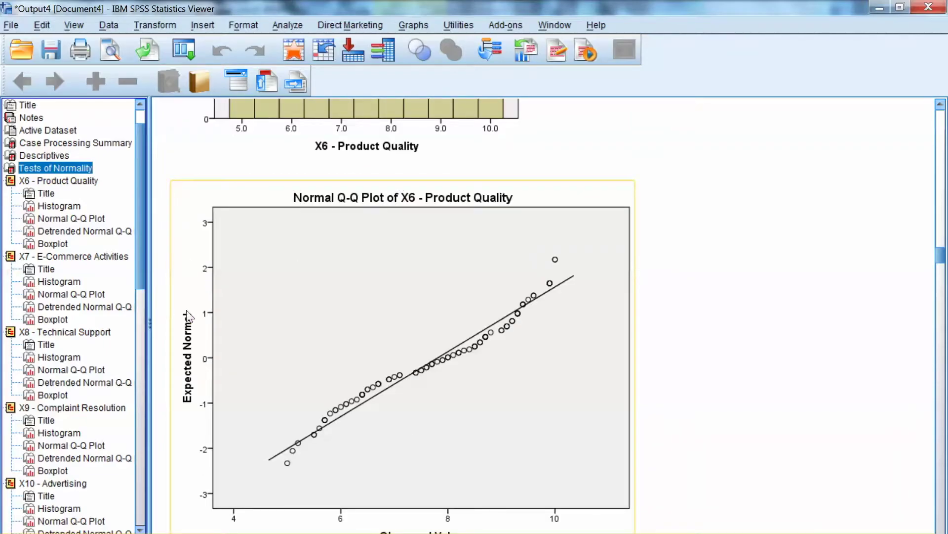
scroll(367, 306, "down", 4)
scroll(548, 453, "down", 8)
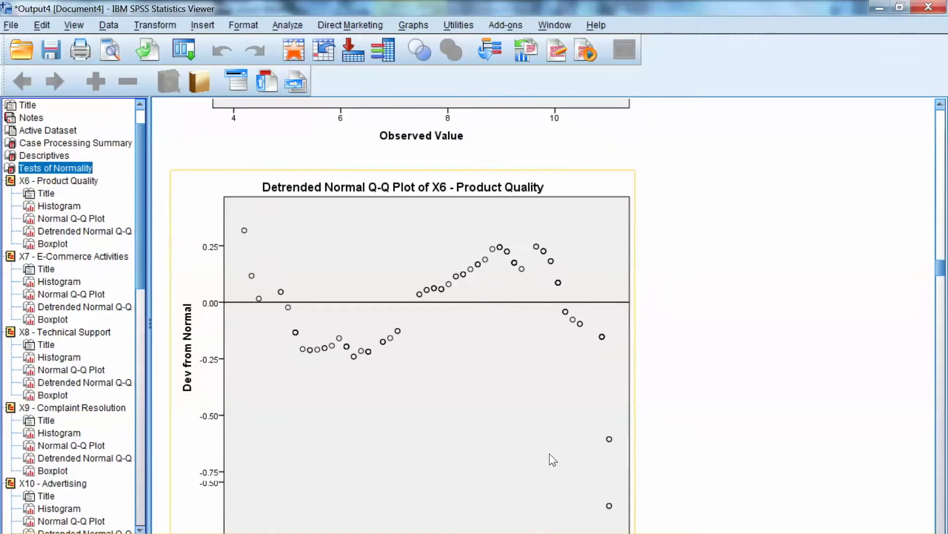
scroll(550, 459, "down", 2)
scroll(550, 453, "down", 8)
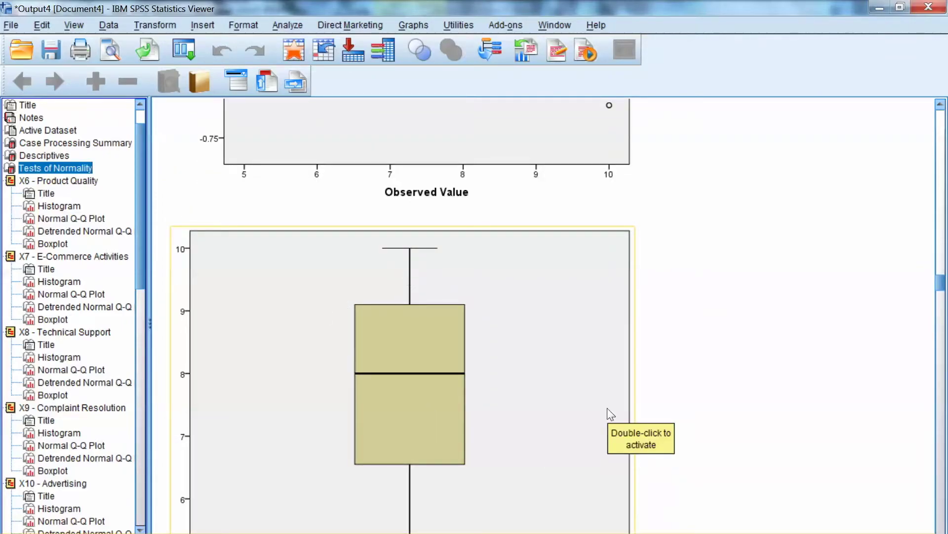
scroll(608, 413, "up", 12)
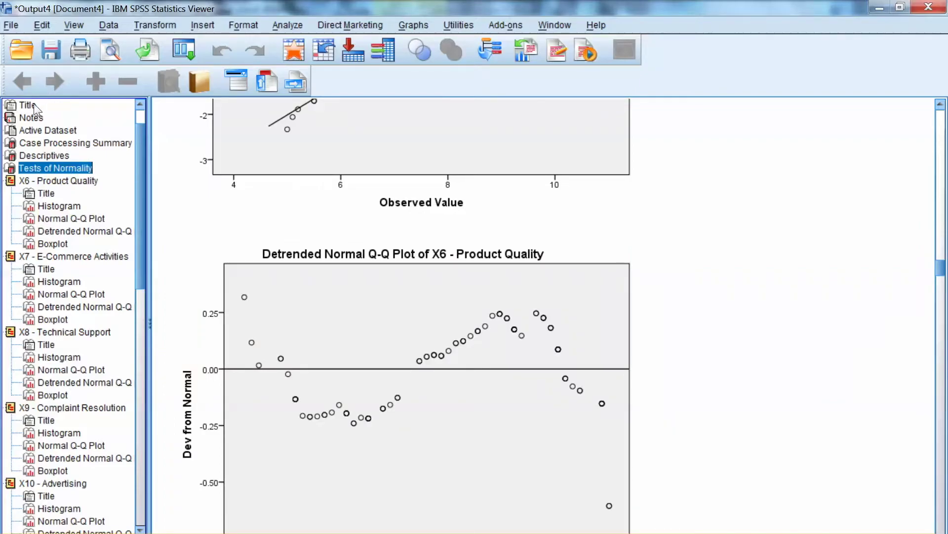
key("Up")
key("Down")
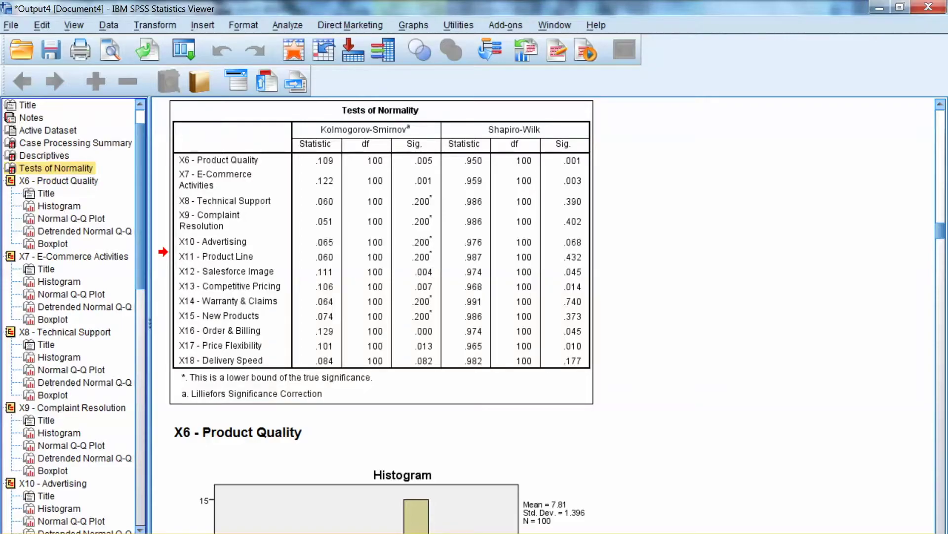
left_click(125, 526)
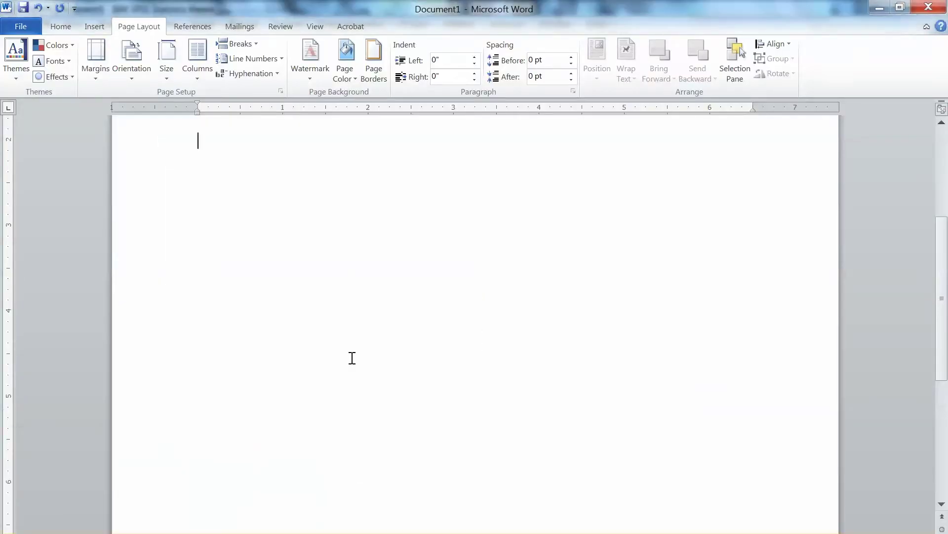
scroll(352, 359, "up", 5)
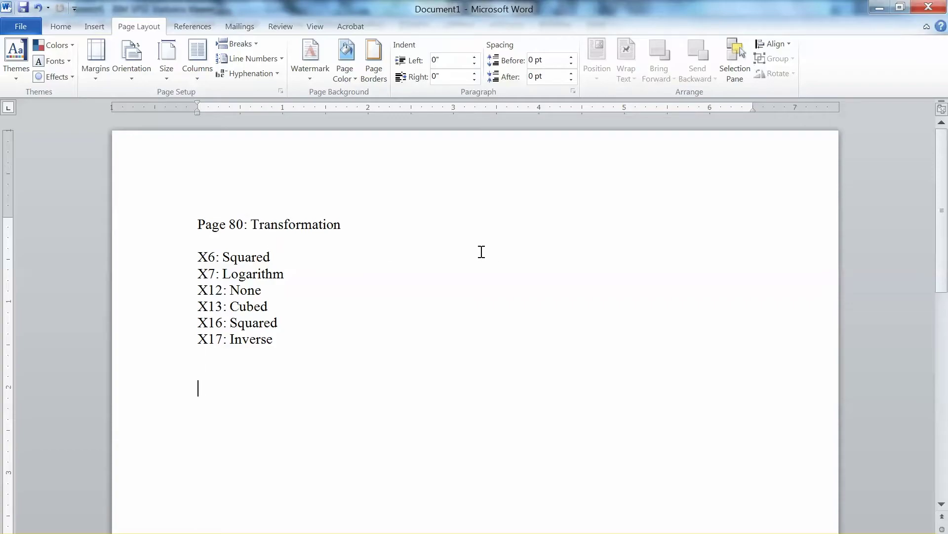
Go through the notes lines 'X6: Squared', 'X7: Logarithm' and 'X12: None'.
left_click(308, 257)
left_click(300, 275)
left_click(281, 292)
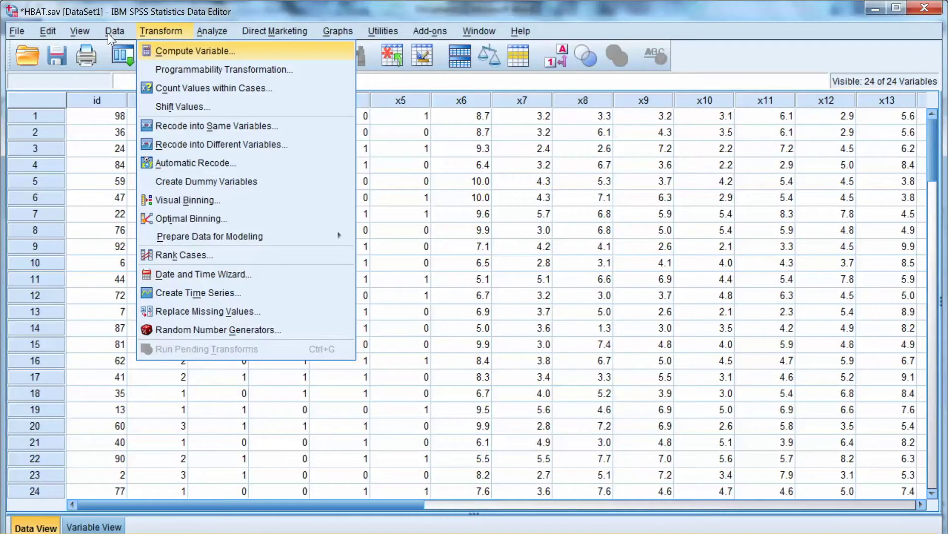
Open Compute Variable for x6 and accept the existing label 'X6 - Product Quality'.
key("Return")
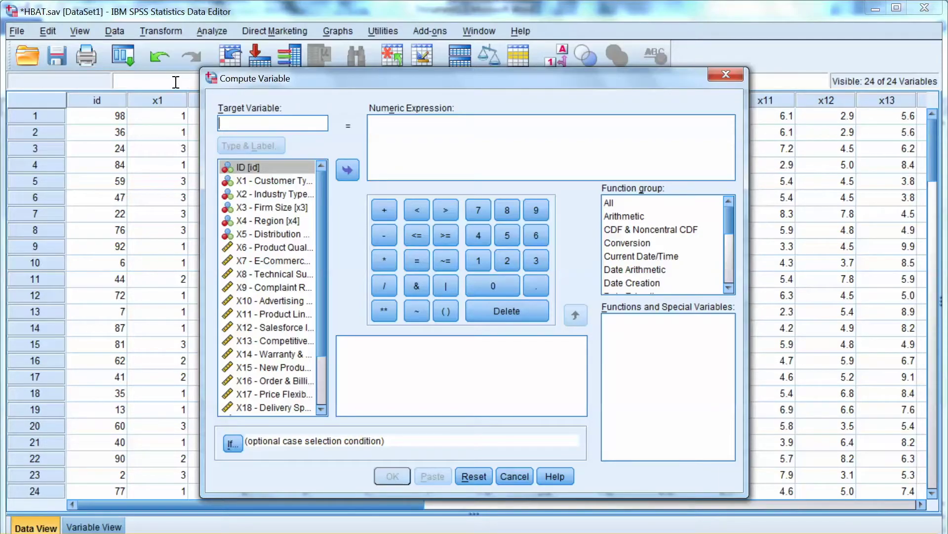
type("x")
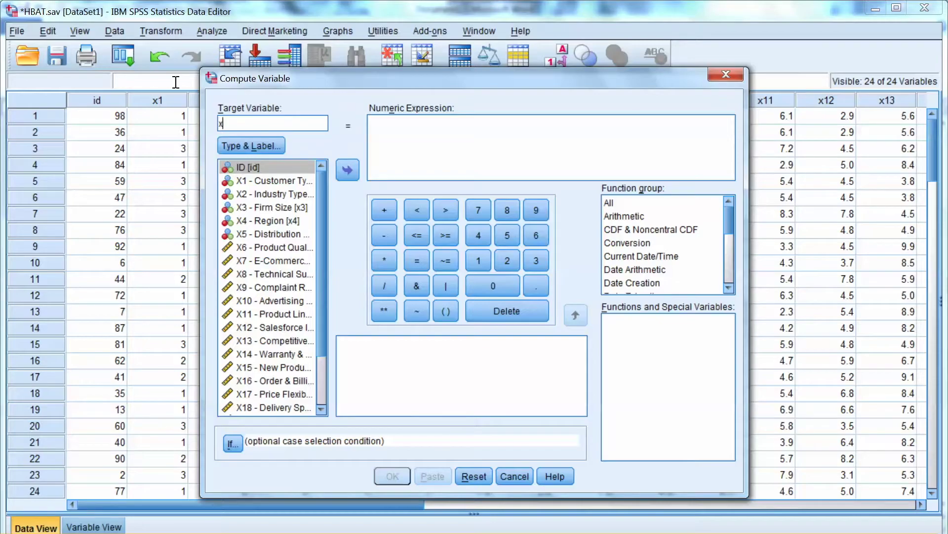
type("6")
type("b")
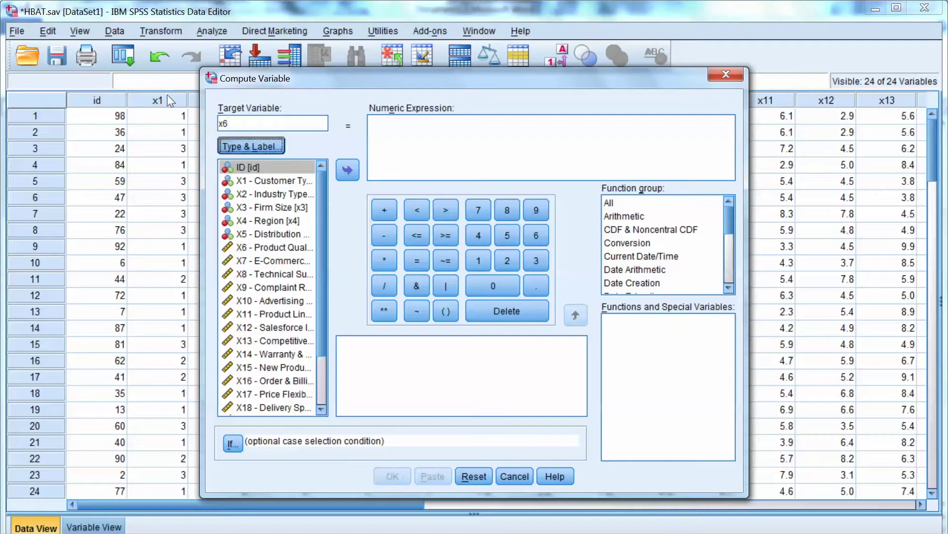
key("alt+l")
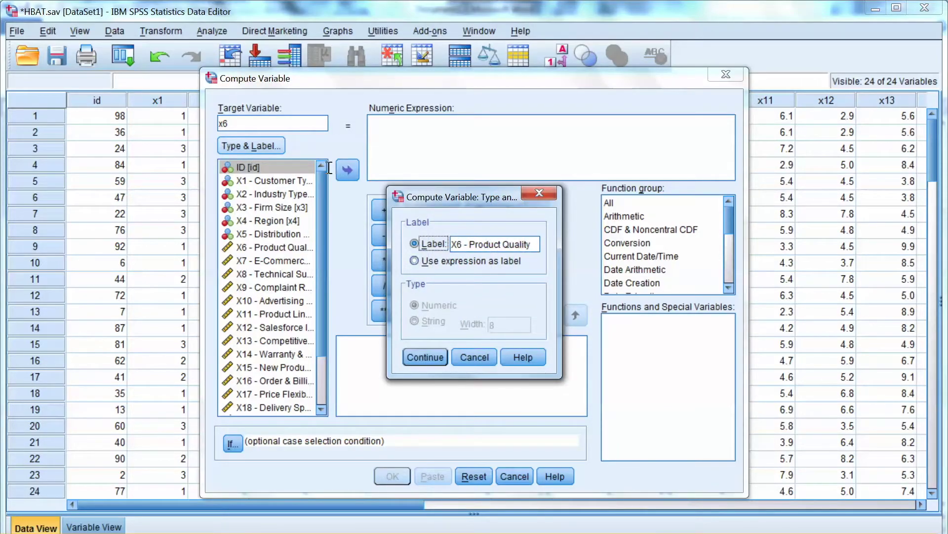
left_click(415, 361)
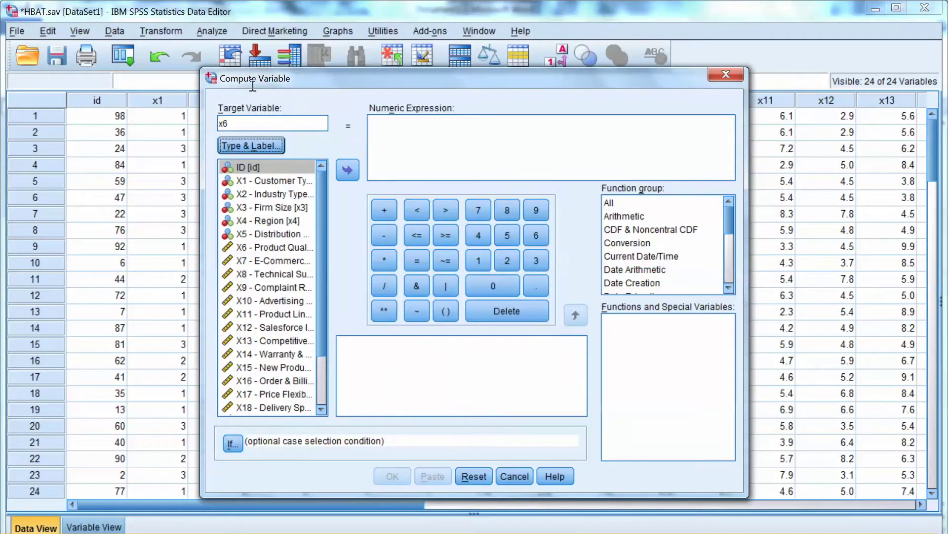
key("alt+e")
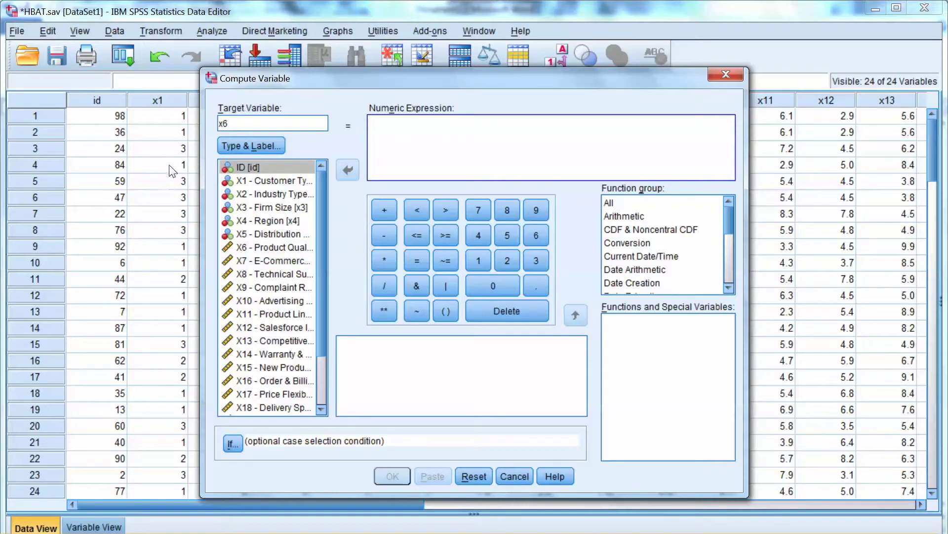
type("x6")
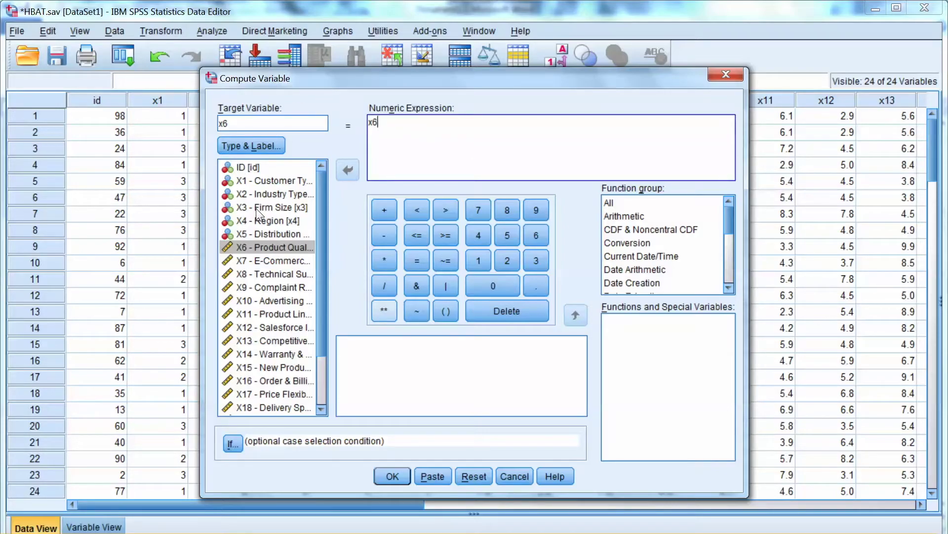
type("**")
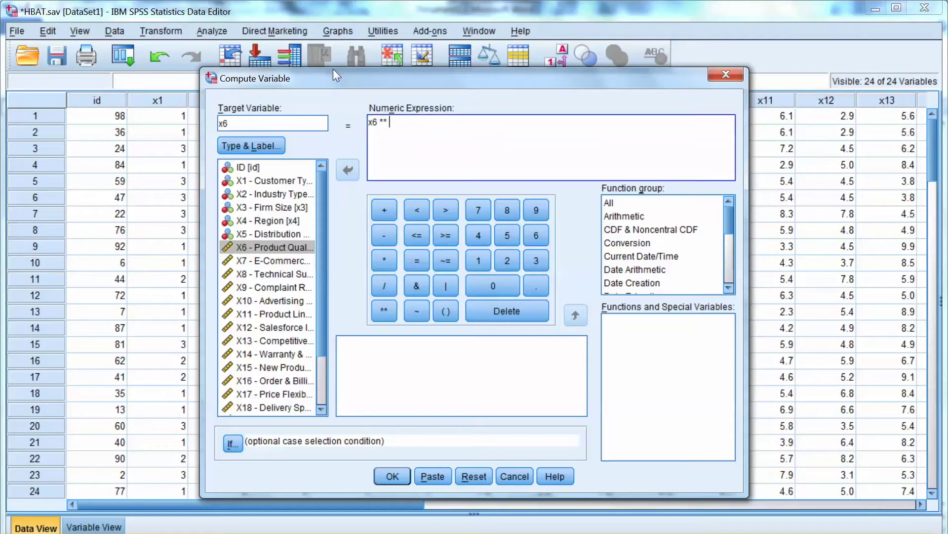
type("@")
Replace x6 with x6 ** 2, confirming the overwrite of the existing variable.
key("BackSpace")
type("2")
key("Return")
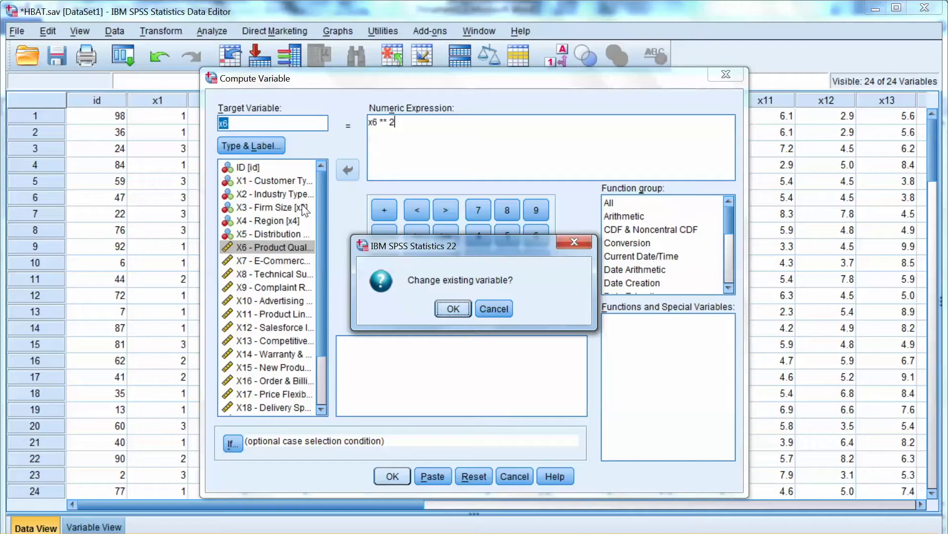
key("Return")
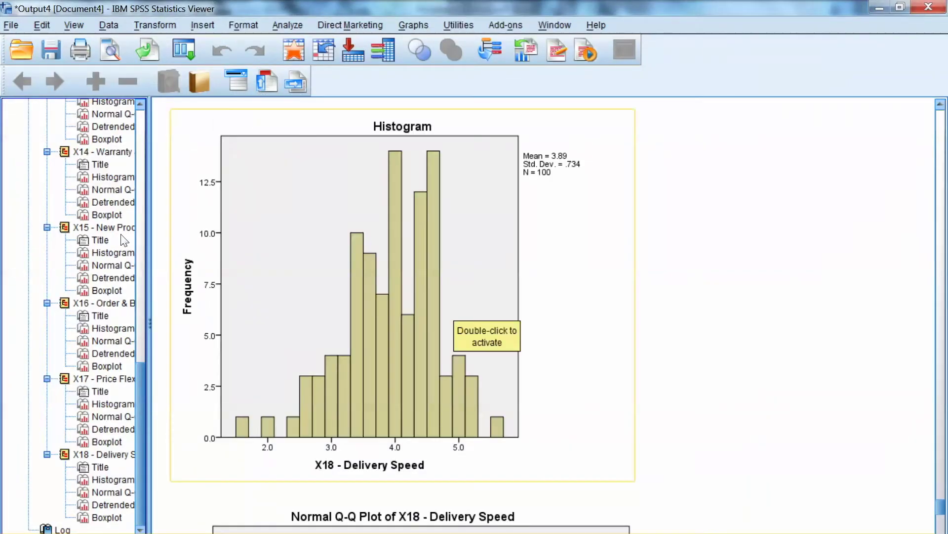
left_click(86, 530)
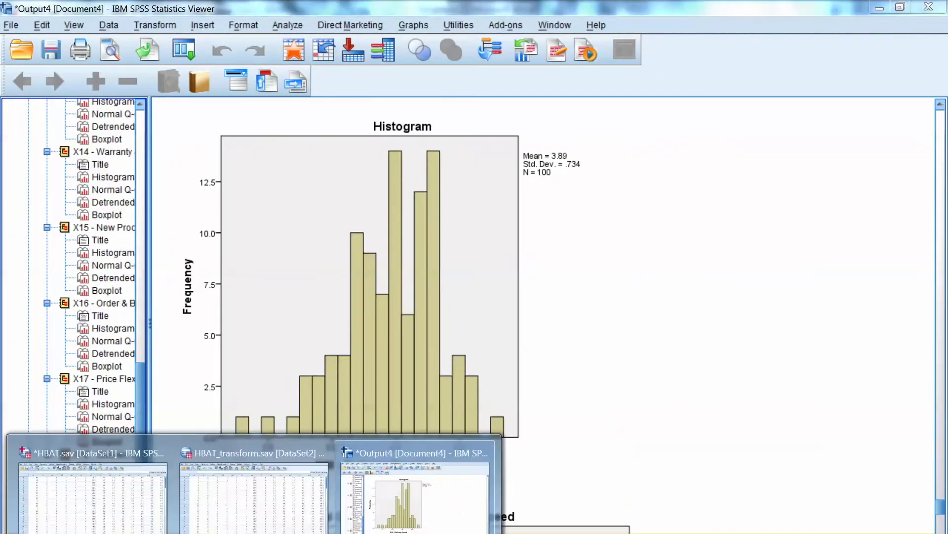
Return to HBAT.sav and point Compute Variable at x7, E-Commerce Activities.
left_click(85, 496)
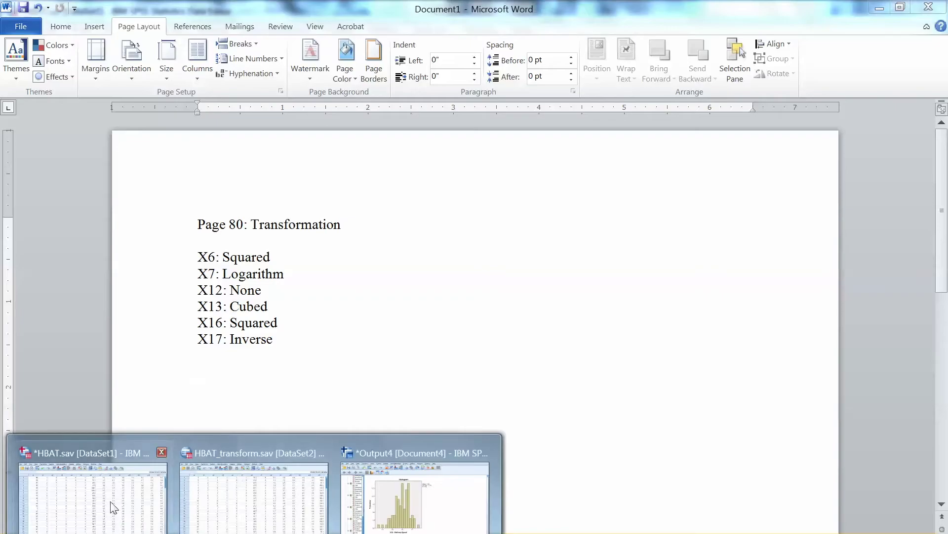
left_click(112, 507)
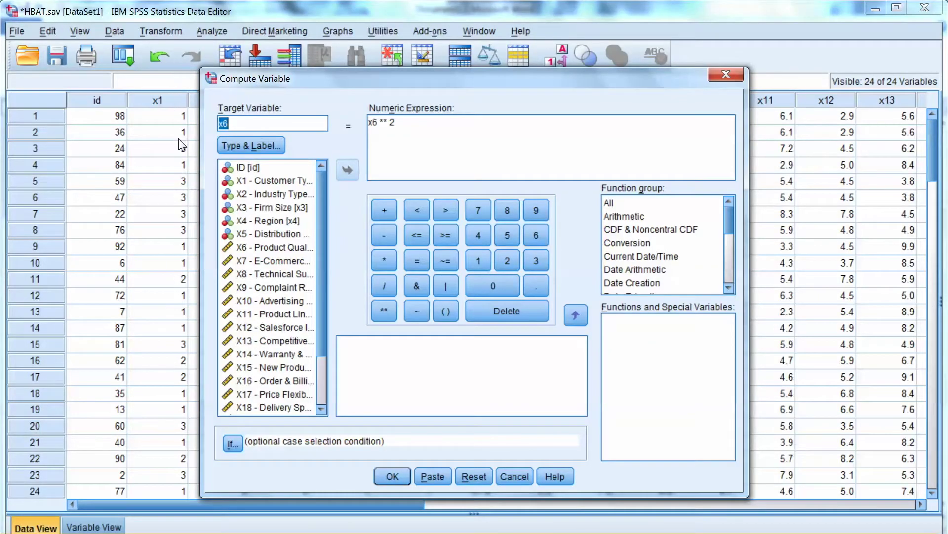
type("7")
left_click(223, 144)
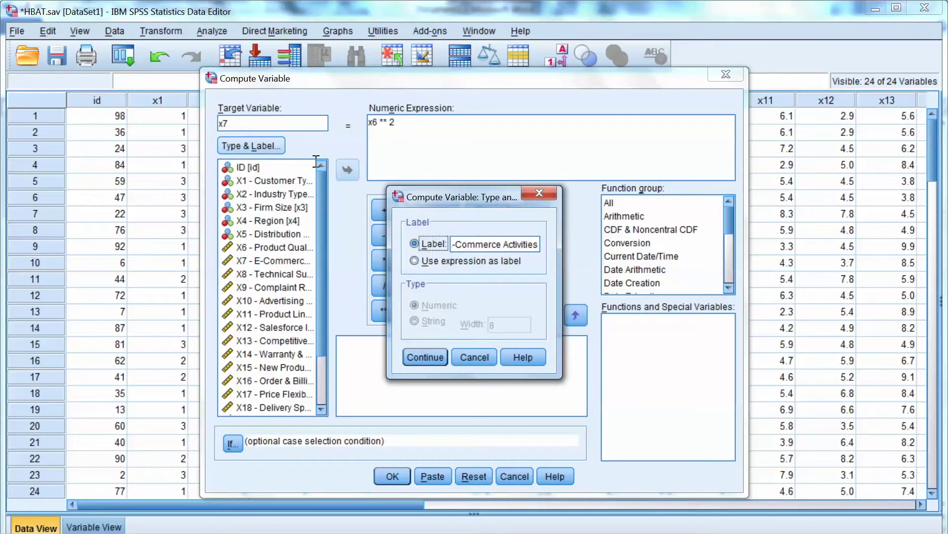
Keep x7 as the target, fix its label, and clear the old numeric expression.
key("Tab")
key("Left")
key("Left")
key("Left")
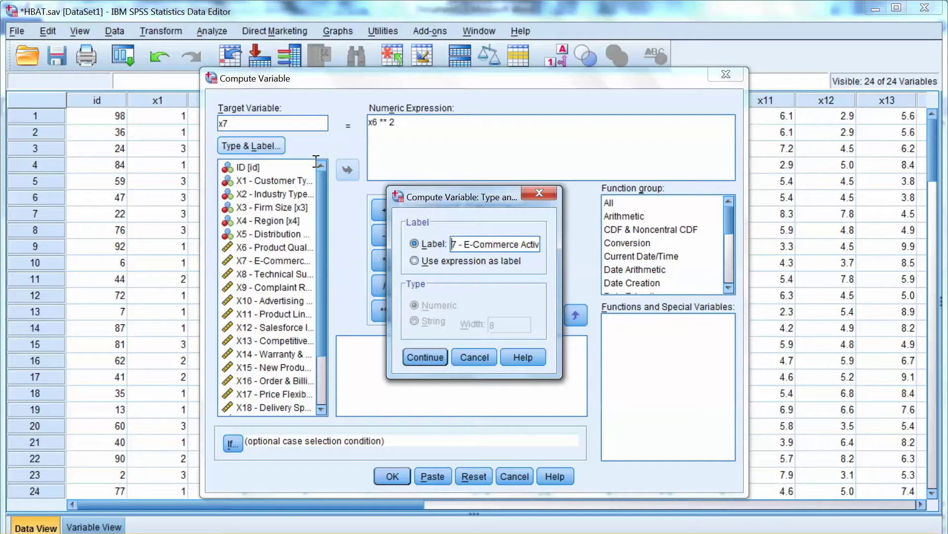
key("Left")
key("Return")
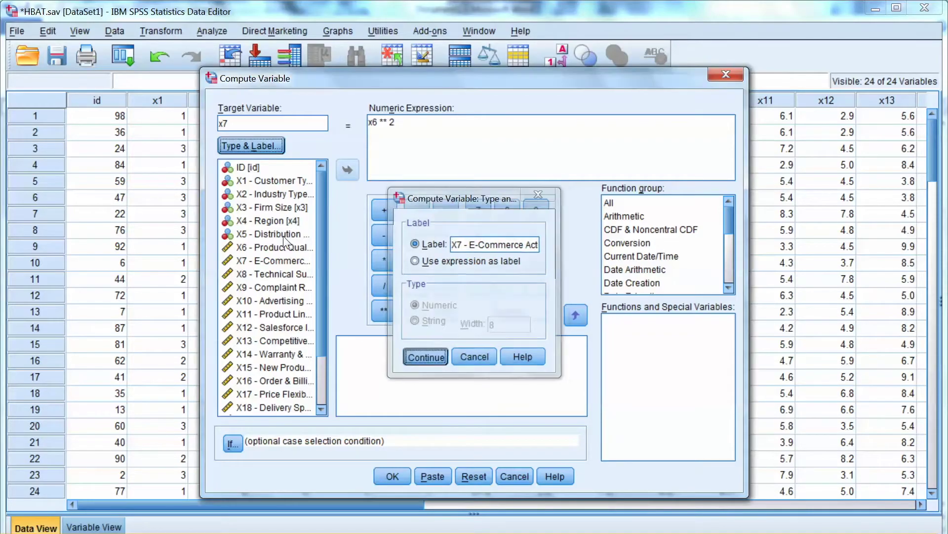
key("Tab")
key("Delete")
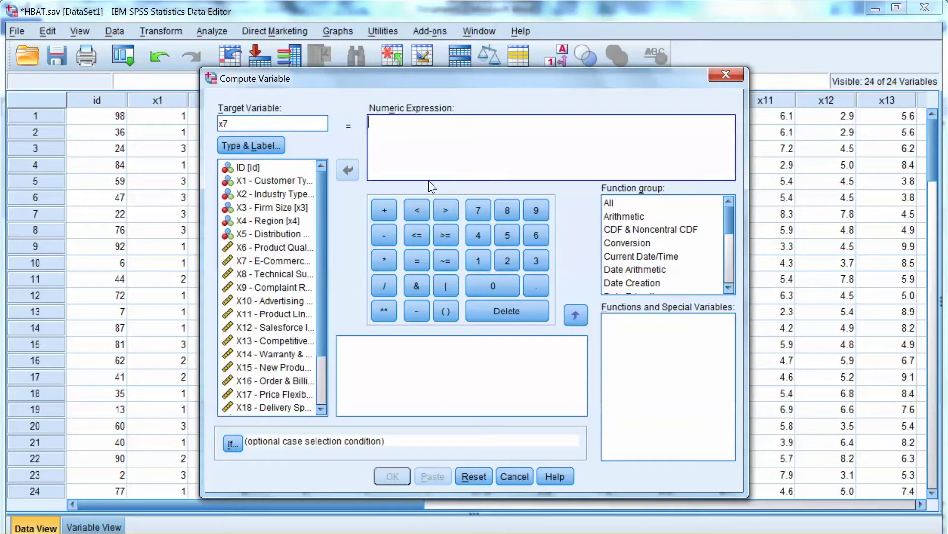
Compute x7 as LG10(x7) from the Arithmetic functions and confirm overwriting it.
key("Tab")
key("Down")
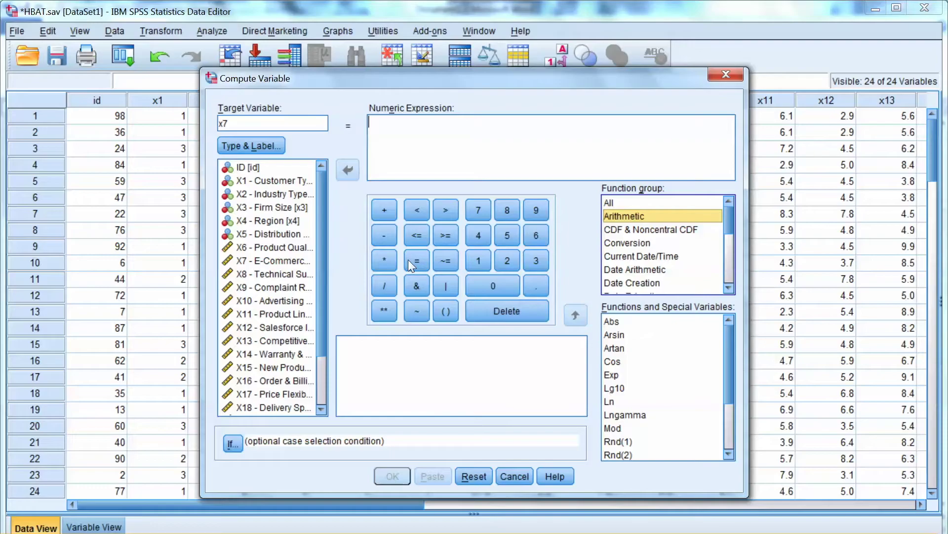
key("l")
key("Return")
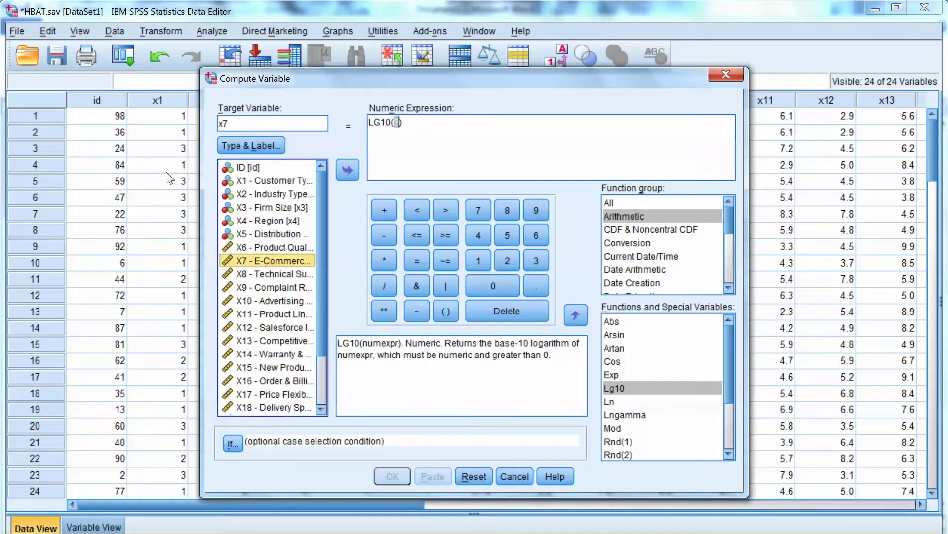
type("x7")
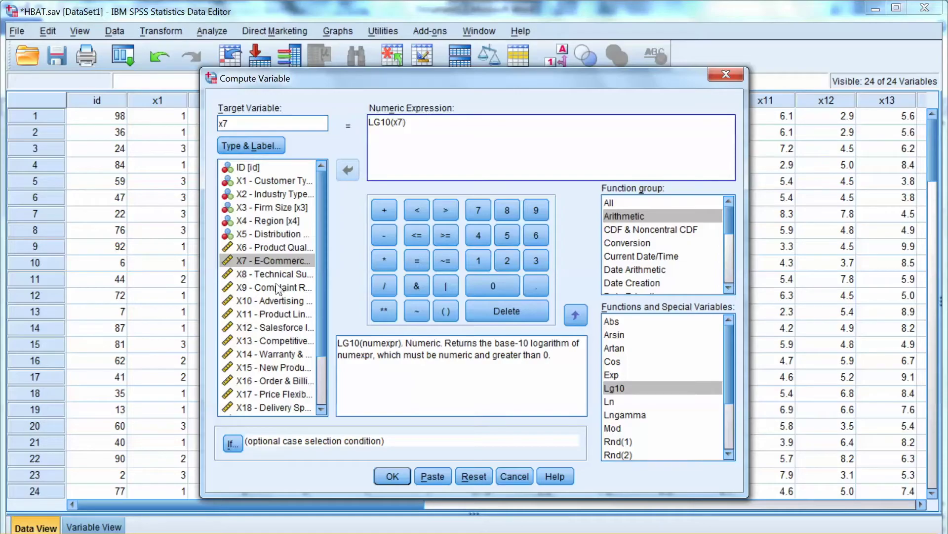
key("Return")
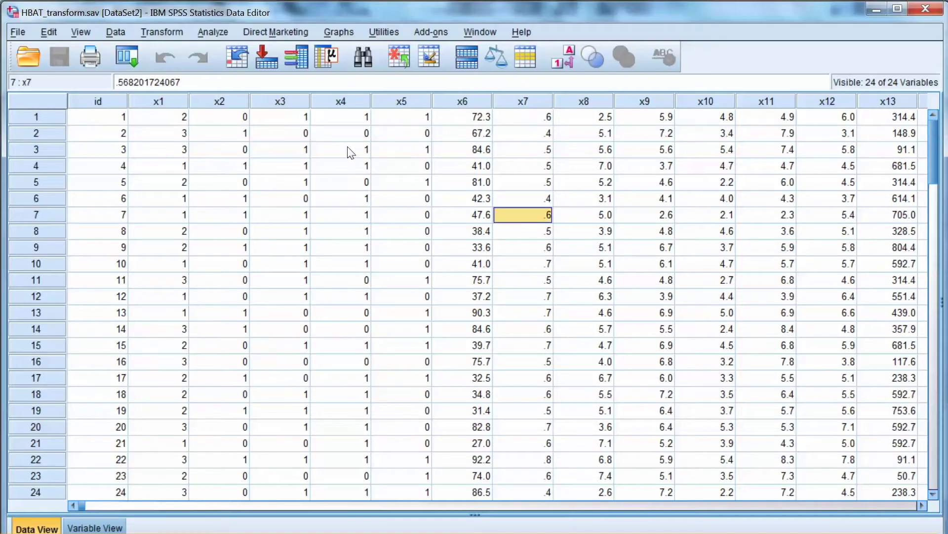
Replace the Explore dependent list with X6 through X18.
left_click(508, 185)
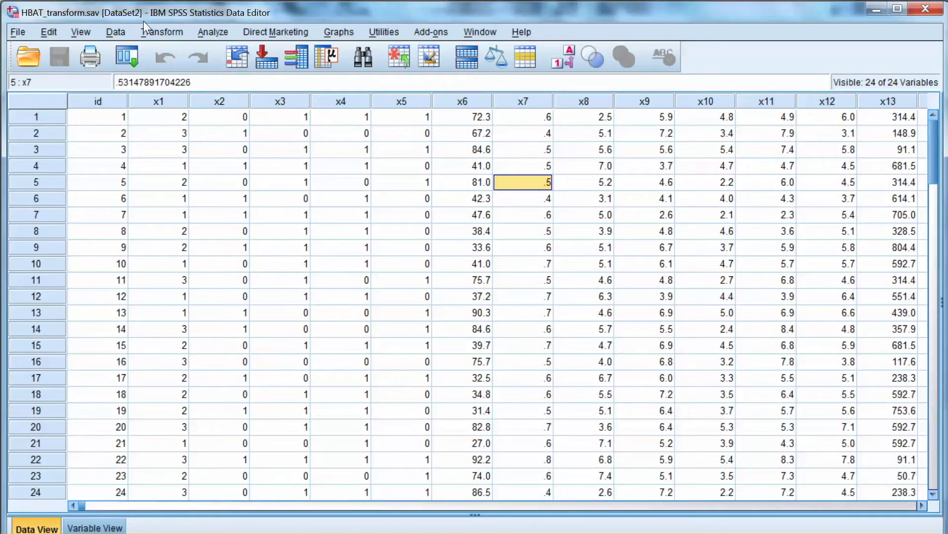
key("alt+a")
key("Down")
key("Right")
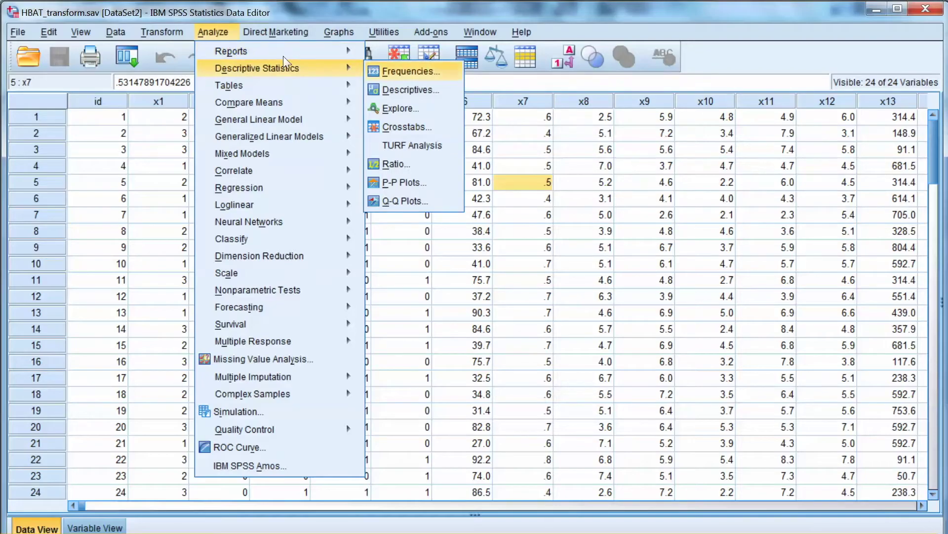
key("Down")
key("Down")
key("Return")
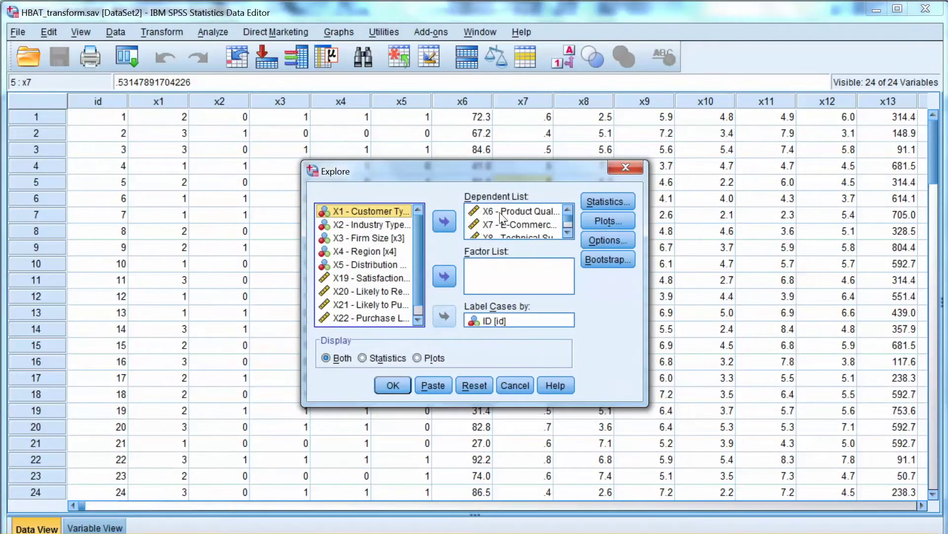
left_click(501, 214)
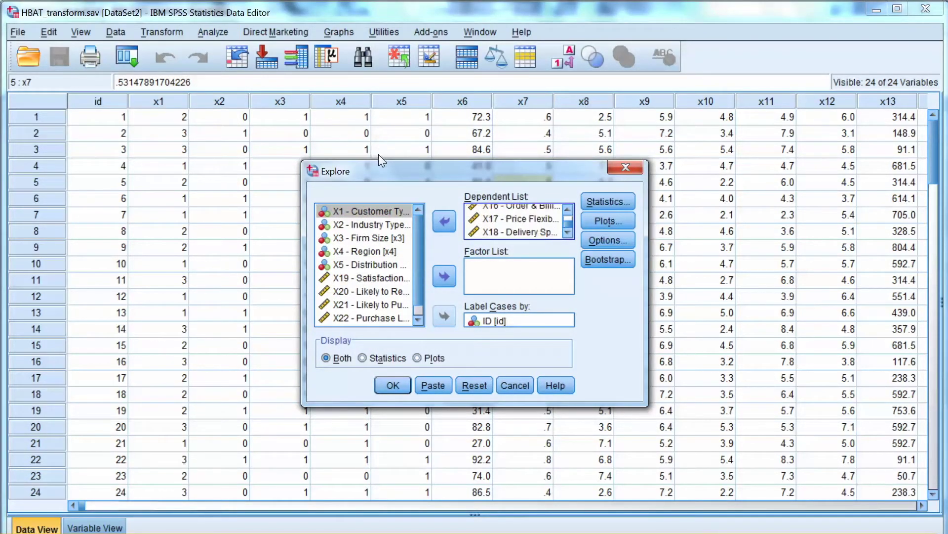
left_click(535, 229, "shift")
key("Delete")
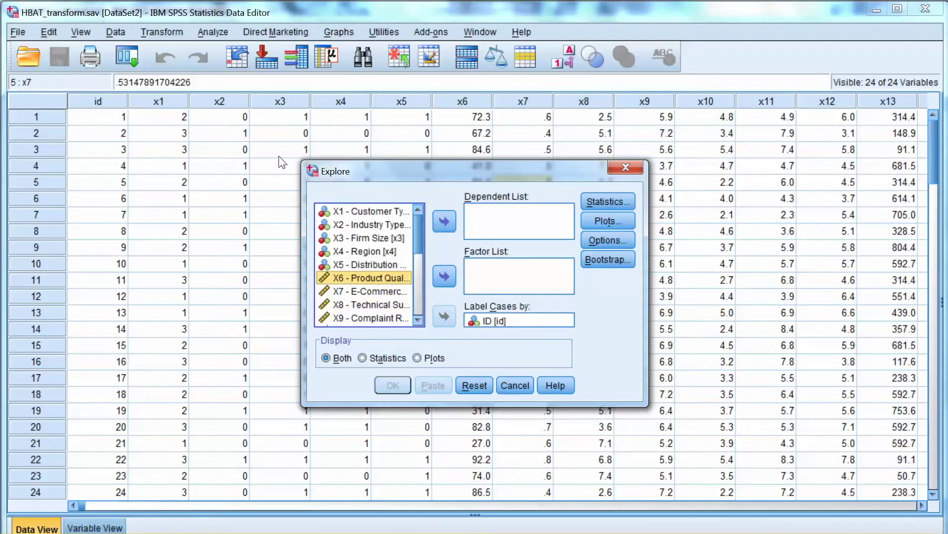
scroll(282, 189, "down", 3)
left_click_drag(370, 213, 370, 306)
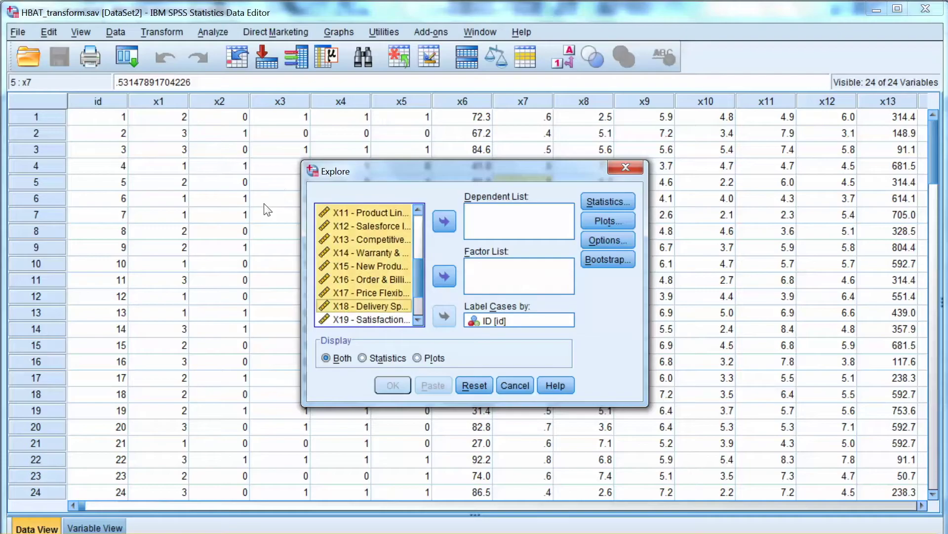
left_click(444, 221)
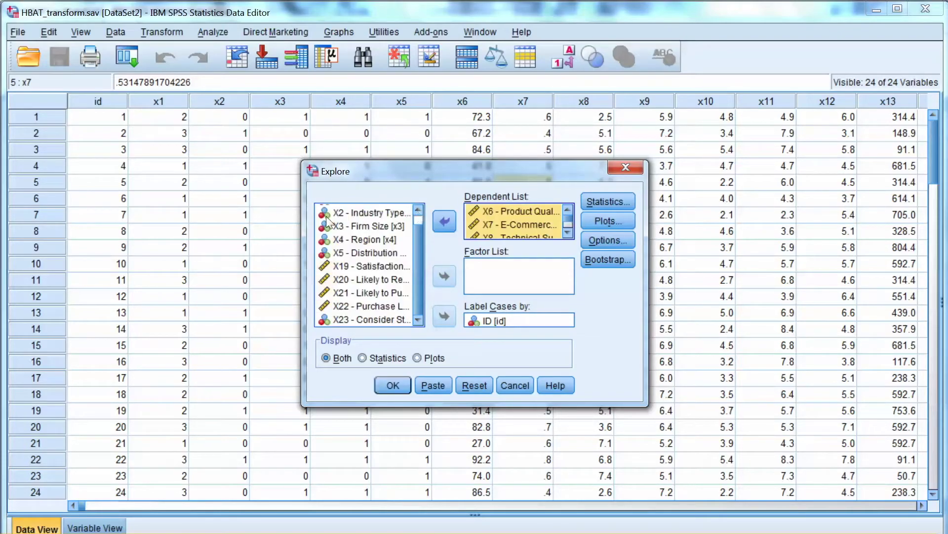
left_click(443, 315)
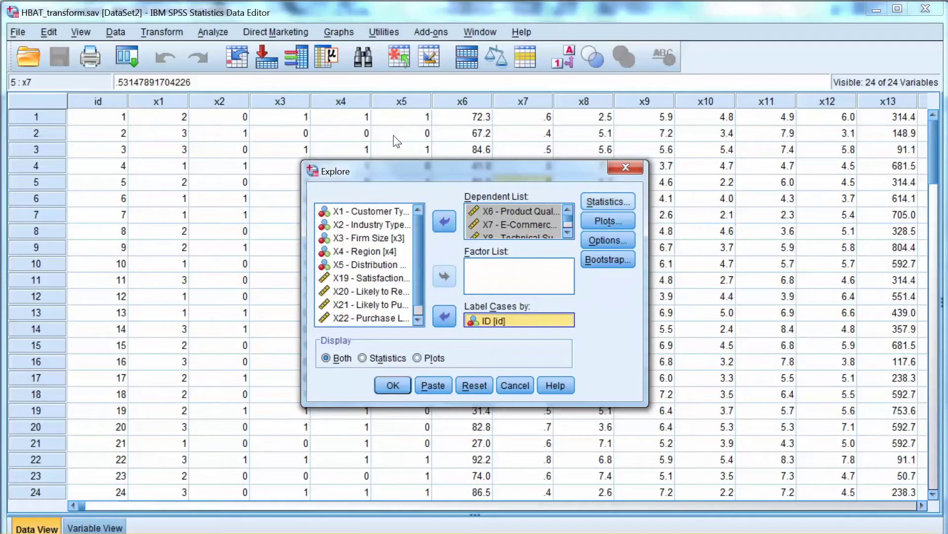
Label cases by ID, enable histograms and normality plots with tests, and run Explore.
key("alt+s")
key("Return")
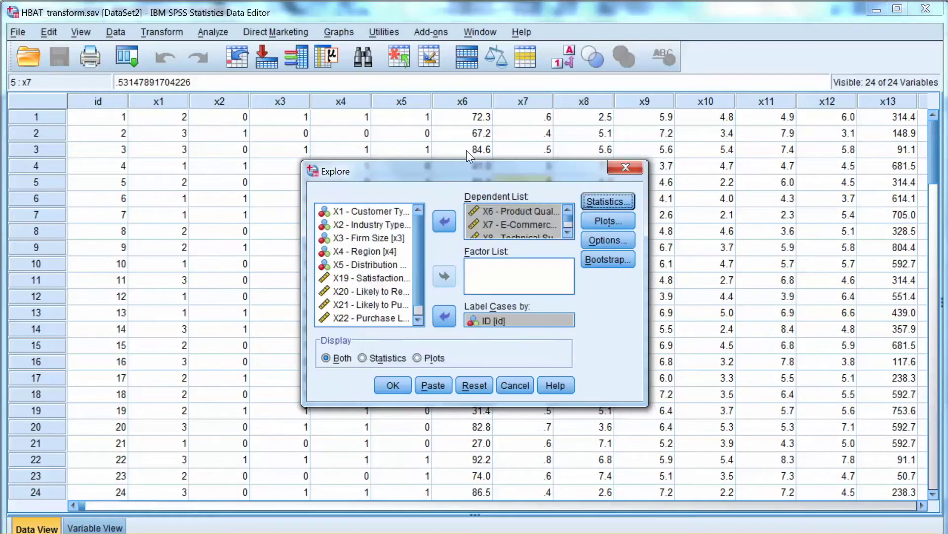
key("alt+t")
key("Return")
key("alt+h")
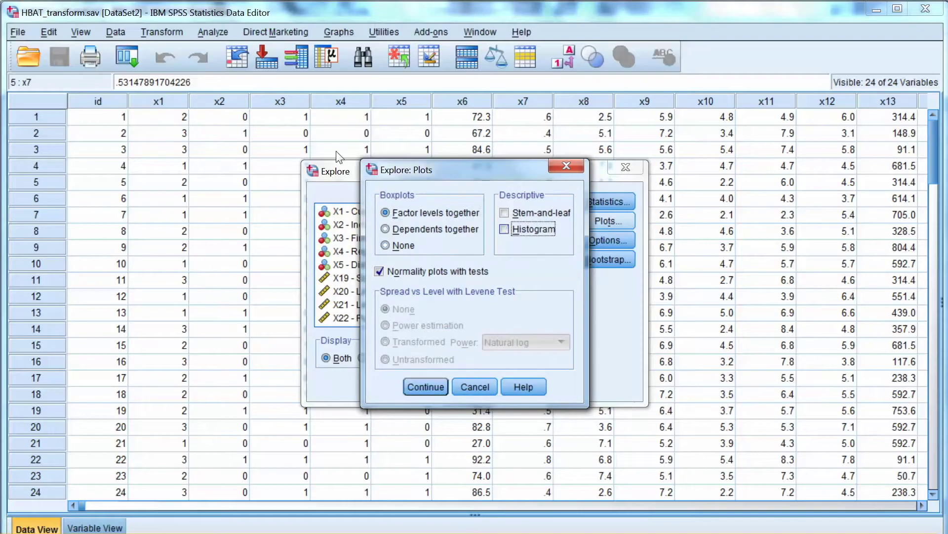
key("Tab")
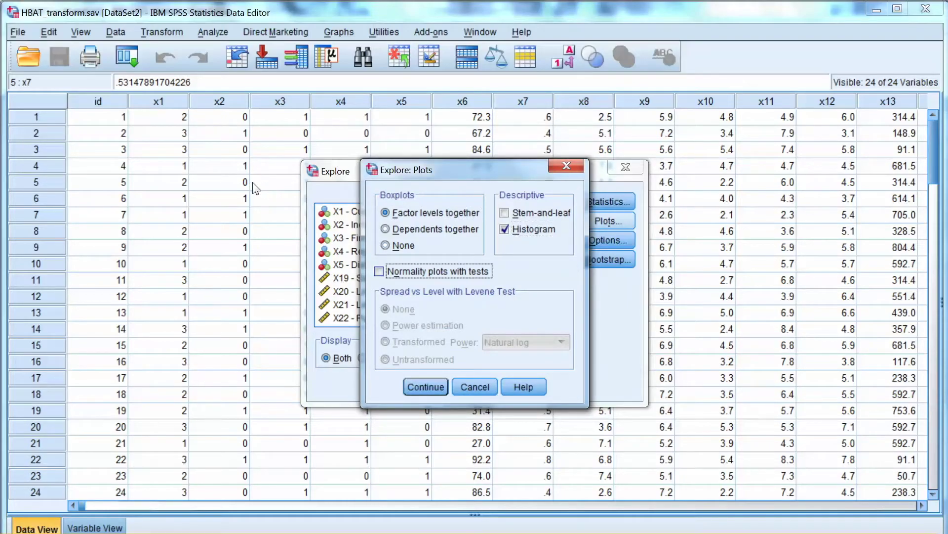
key("Tab")
key("Return")
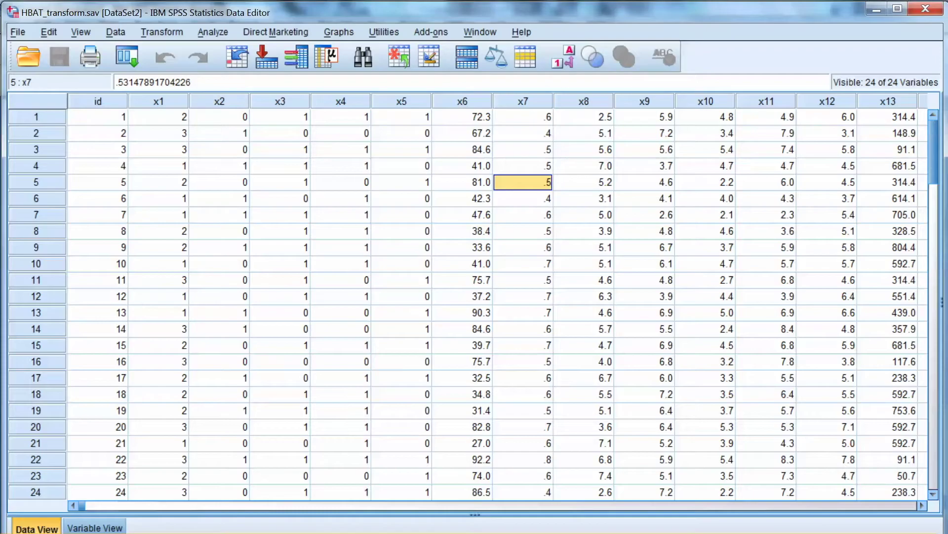
Select the post-transformation Tests of Normality table in the Output4 viewer.
left_click(459, 490)
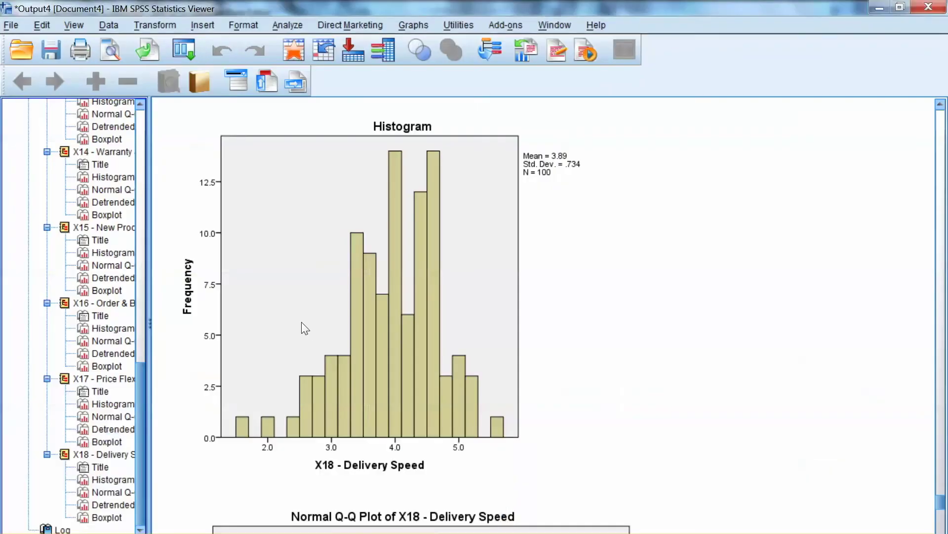
scroll(119, 245, "up", 4)
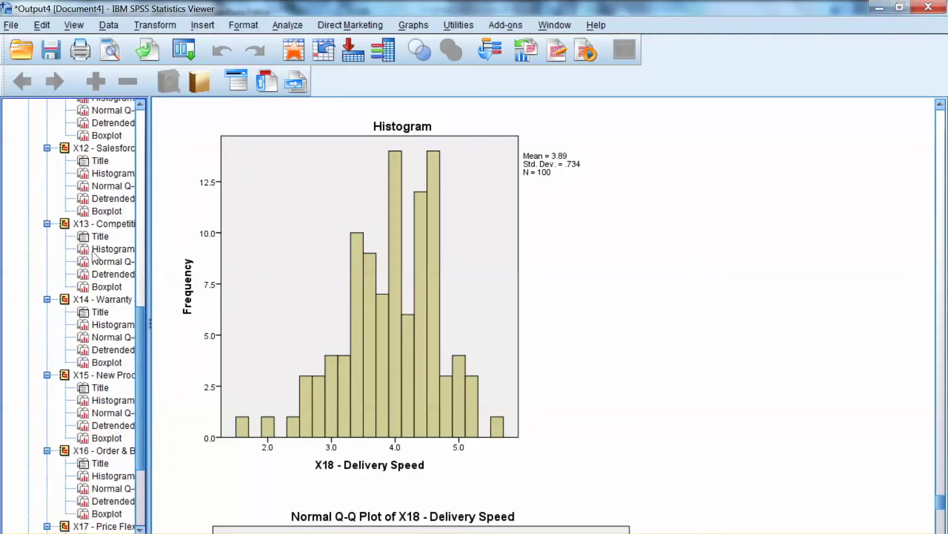
scroll(104, 193, "up", 6)
scroll(103, 191, "up", 6)
left_click(98, 125)
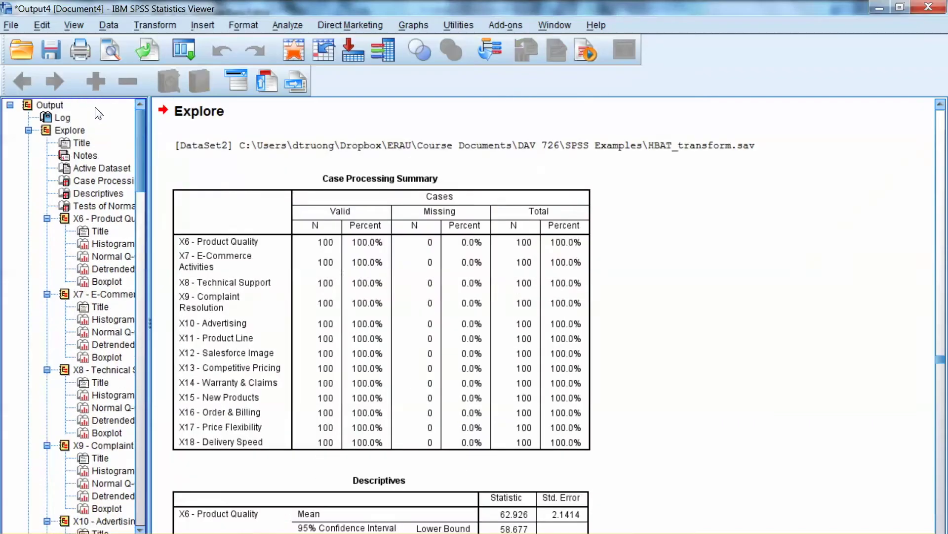
scroll(103, 189, "down", 15)
scroll(103, 190, "down", 9)
scroll(102, 220, "down", 2)
scroll(92, 88, "down", 2)
scroll(97, 134, "up", 14)
scroll(100, 184, "down", 7)
scroll(73, 238, "up", 2)
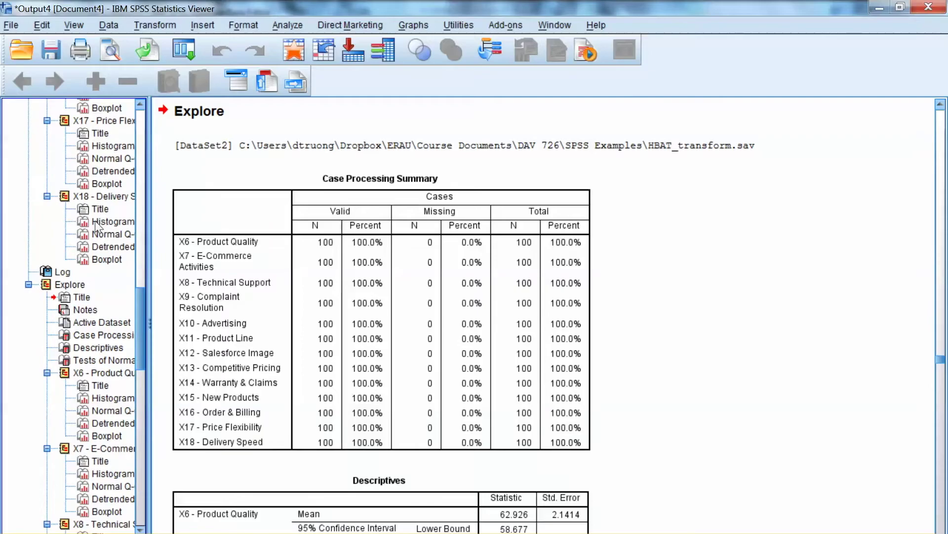
key("Down")
key("Down")
key("Down")
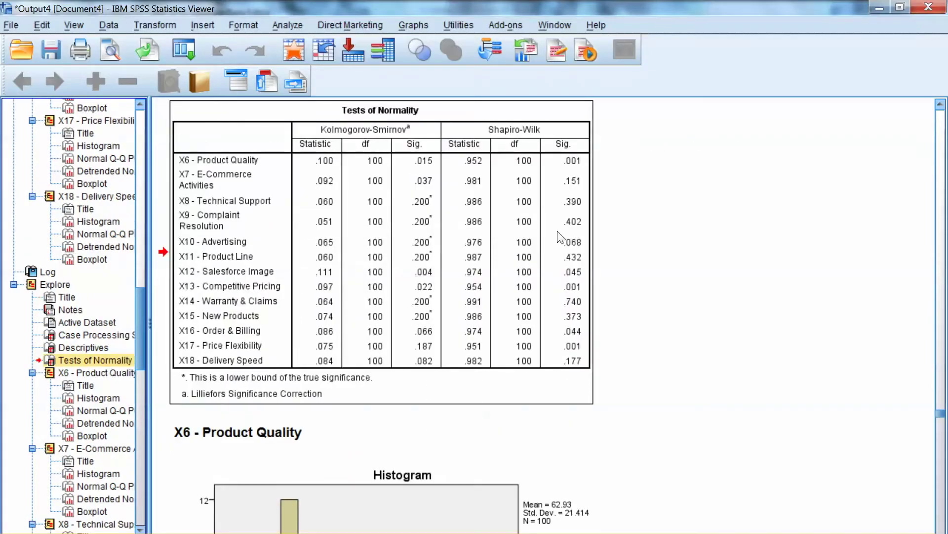
left_click(493, 206)
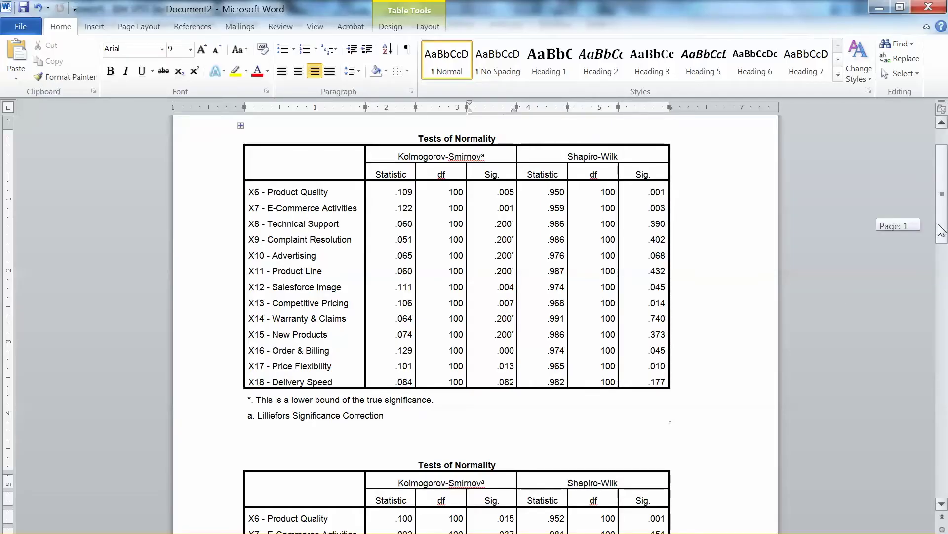
left_click_drag(942, 232, 941, 260)
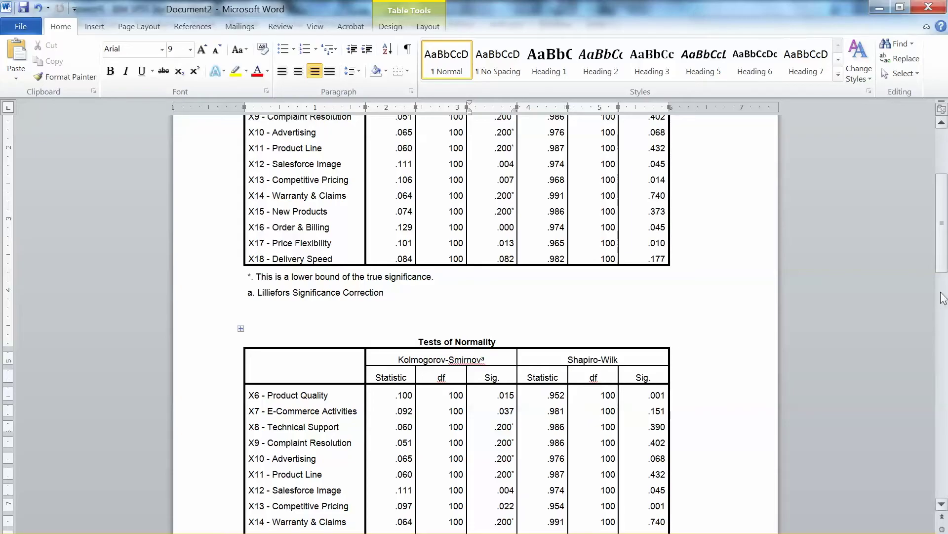
left_click_drag(944, 223, 944, 216)
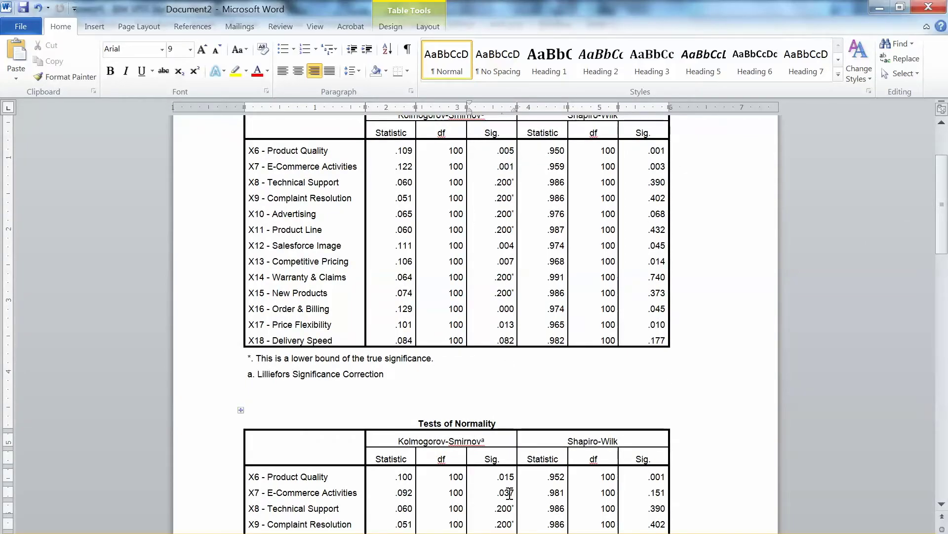
left_click(504, 244)
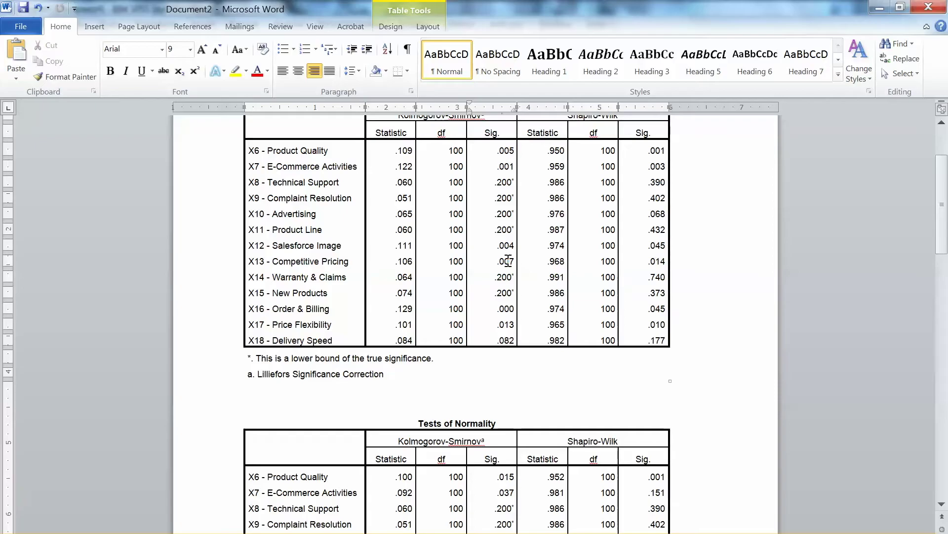
left_click(509, 262)
scroll(943, 246, "down", 3)
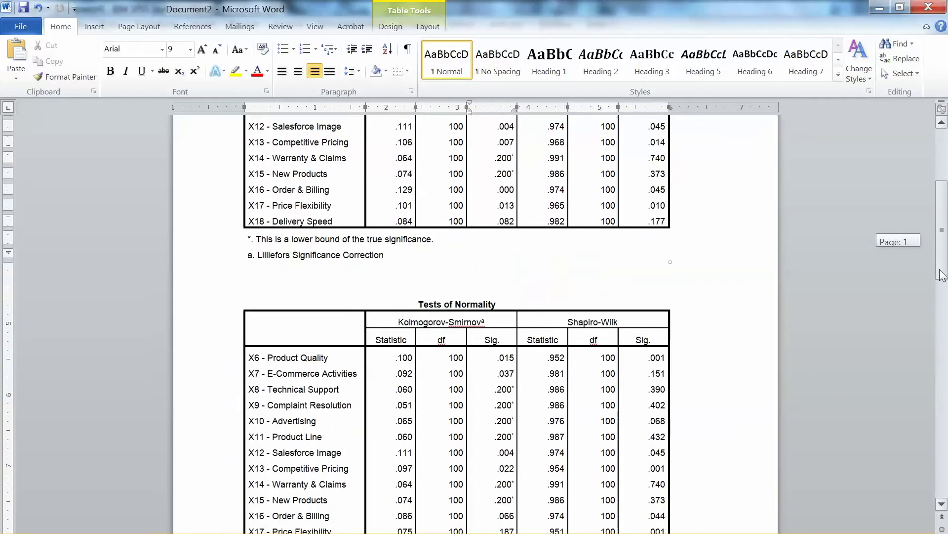
scroll(943, 246, "down", 1)
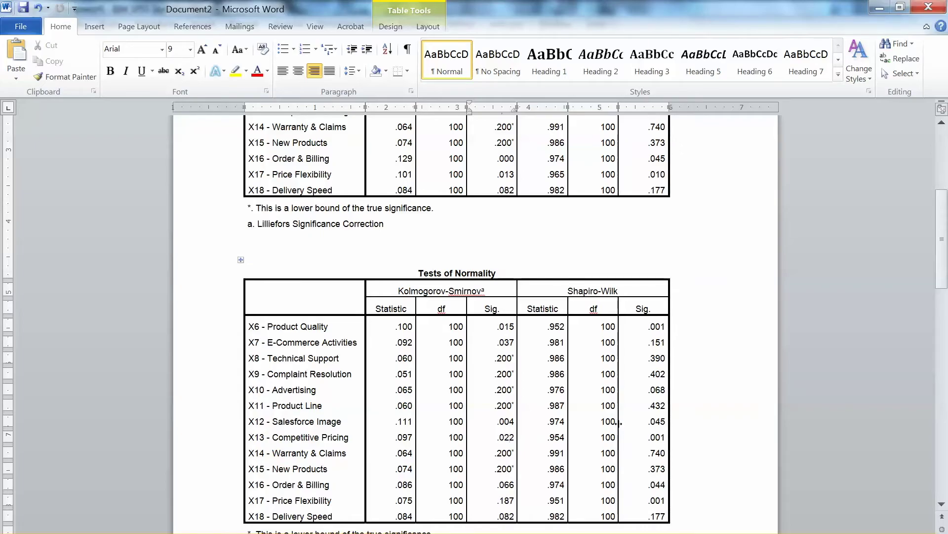
left_click_drag(943, 242, 943, 228)
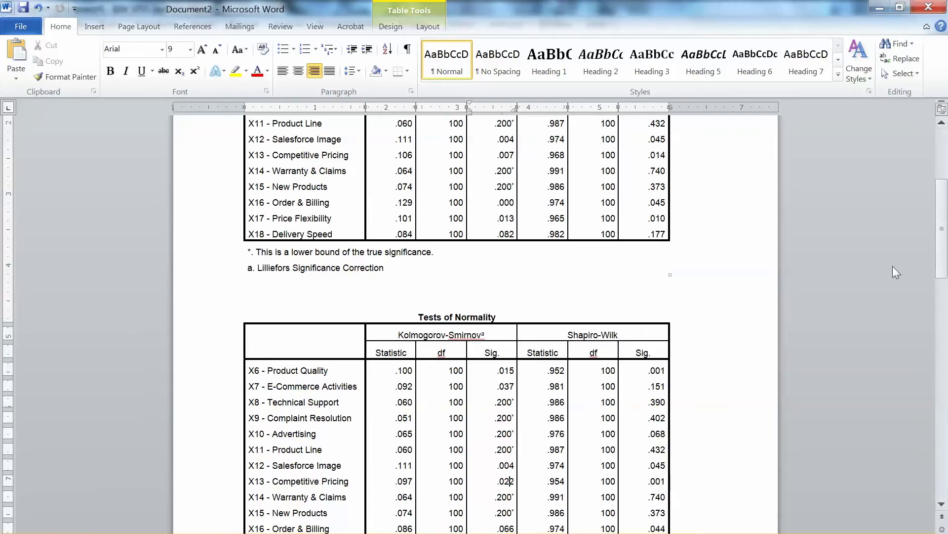
left_click_drag(943, 204, 943, 248)
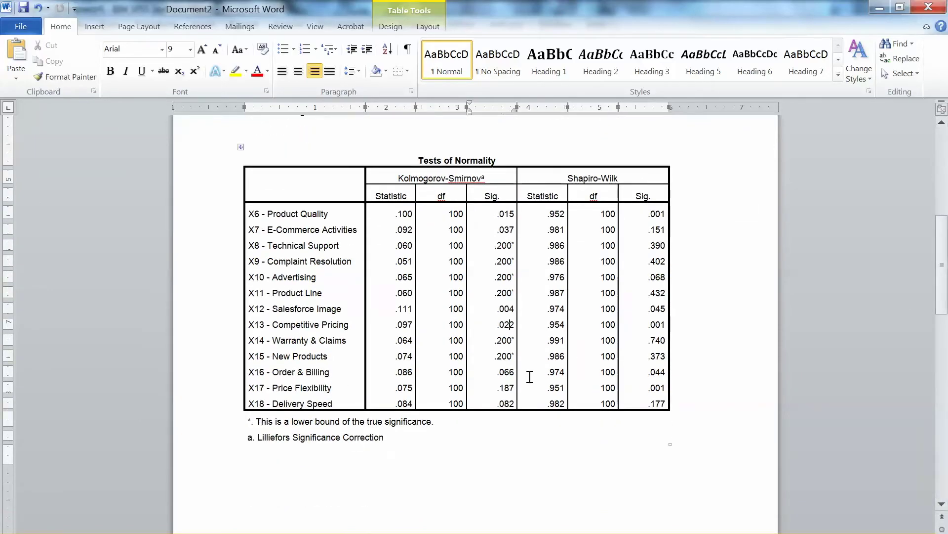
left_click_drag(943, 324, 942, 205)
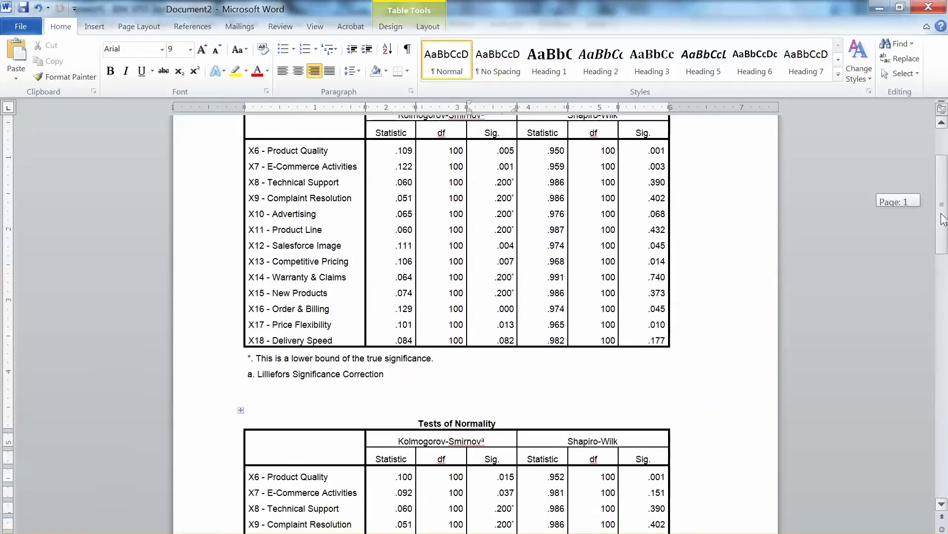
left_click_drag(943, 206, 943, 244)
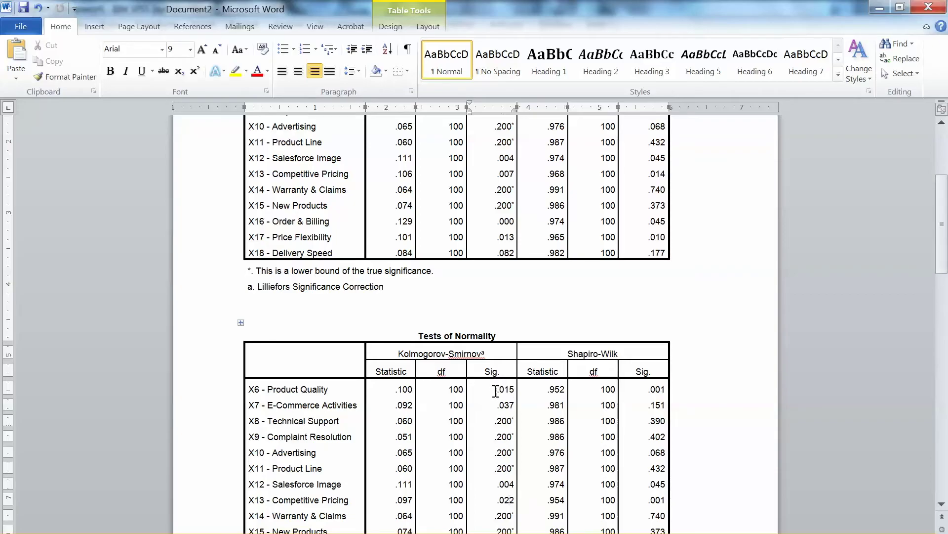
left_click(256, 533)
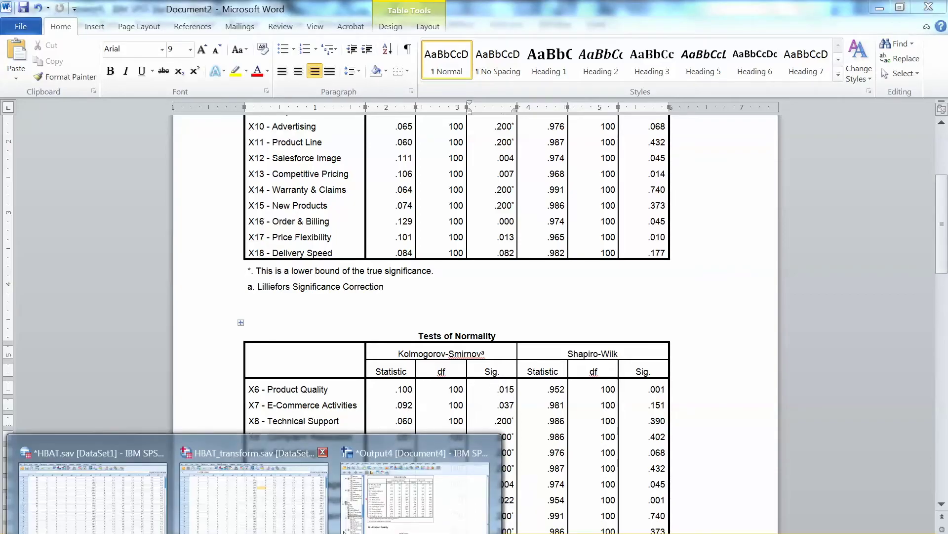
left_click(416, 493)
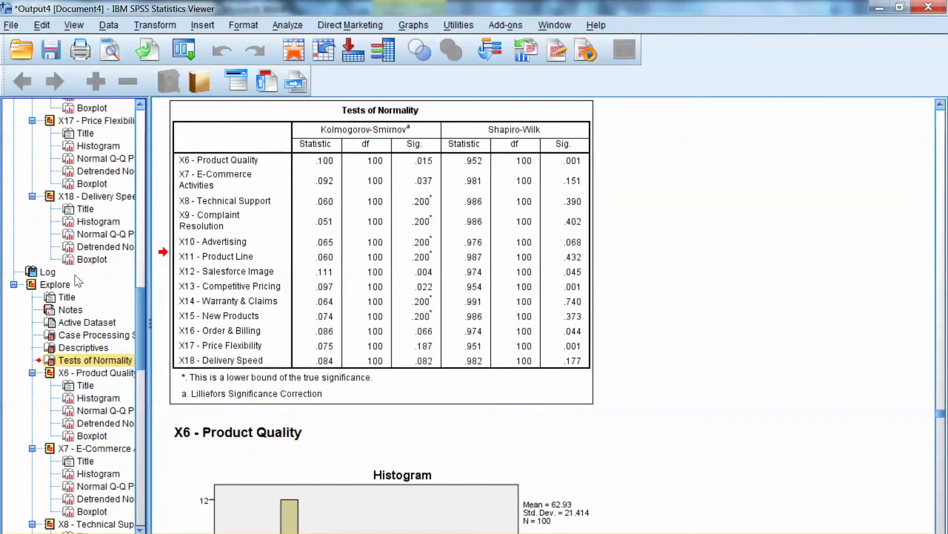
Move from the X6 Normal Q-Q plot to the X7 E-Commerce Activities Q-Q plot.
key("Down")
key("Down")
key("Down")
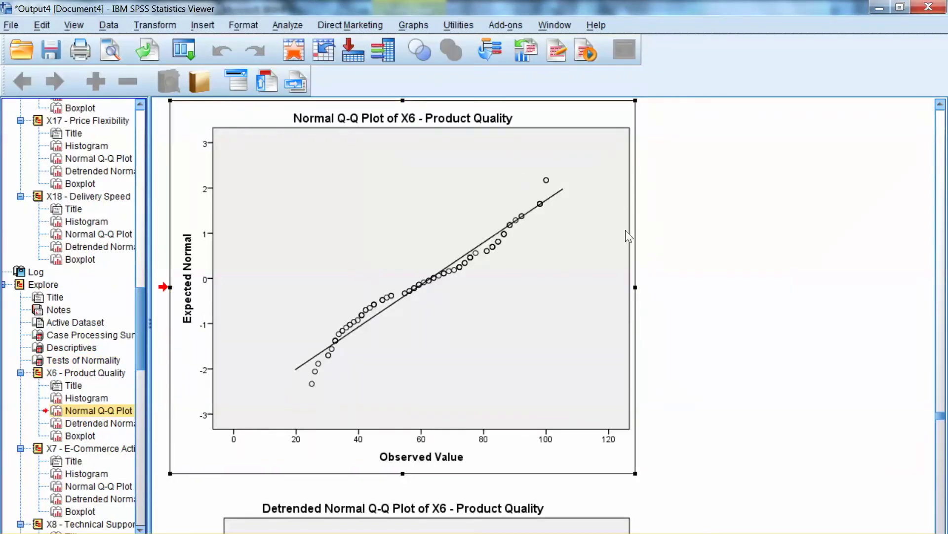
left_click(482, 275)
scroll(481, 275, "down", 5)
scroll(727, 419, "down", 2)
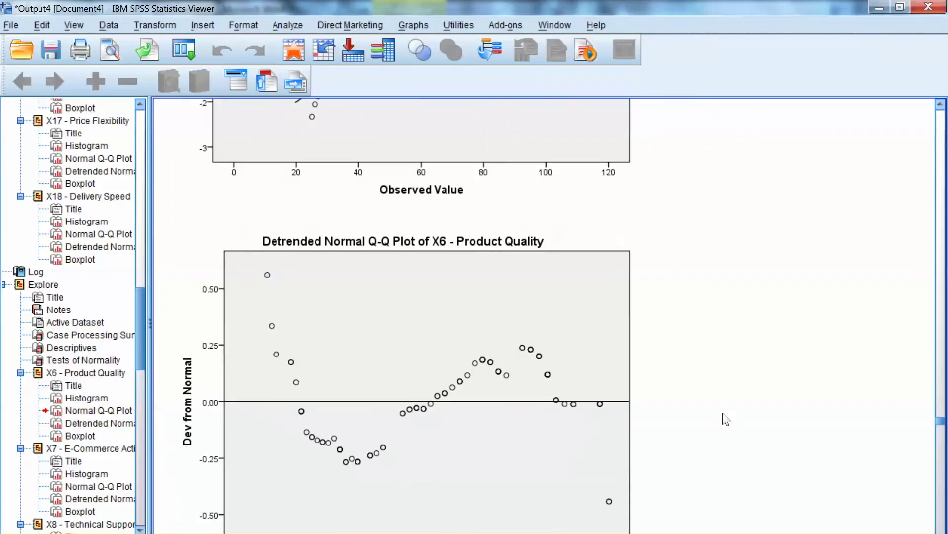
scroll(731, 375, "down", 5)
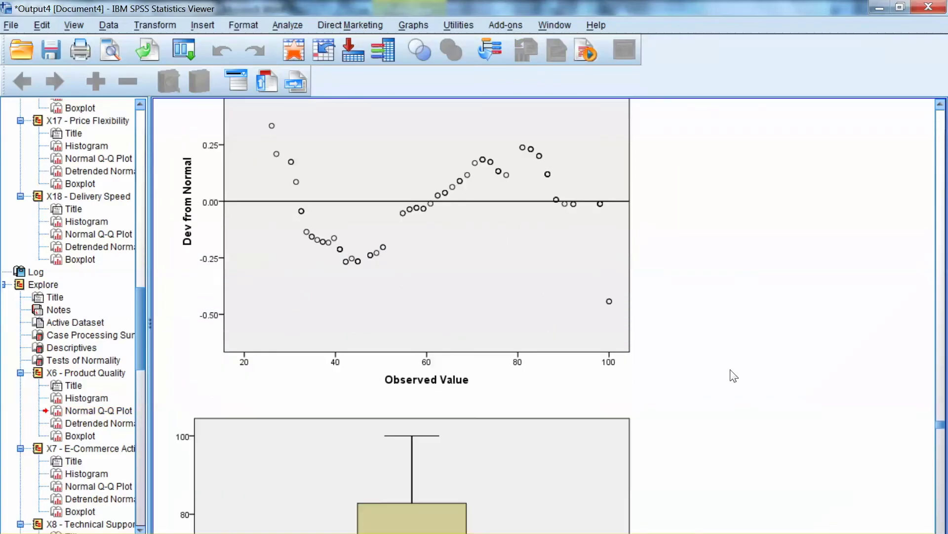
scroll(731, 375, "down", 5)
scroll(731, 376, "down", 5)
scroll(732, 376, "down", 5)
scroll(732, 376, "down", 5)
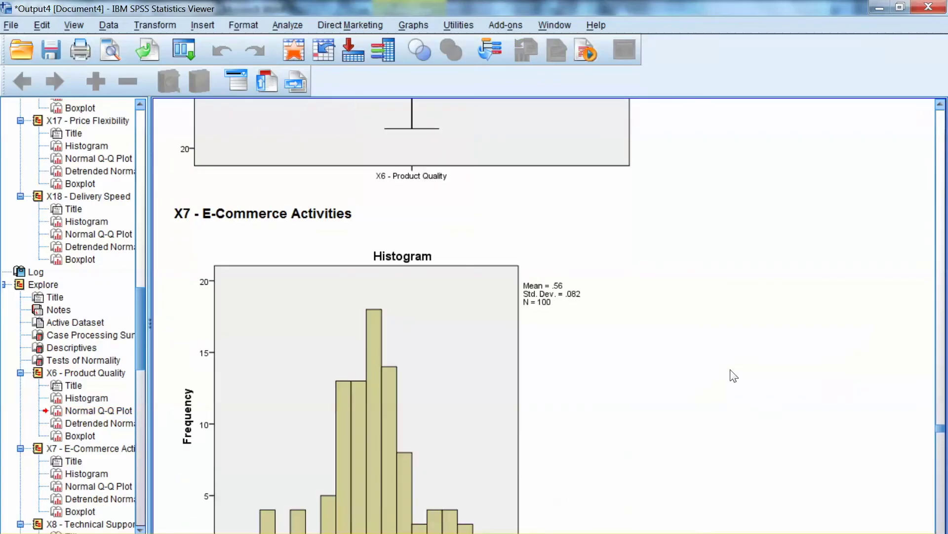
scroll(731, 376, "down", 4)
scroll(731, 375, "down", 4)
scroll(731, 374, "down", 6)
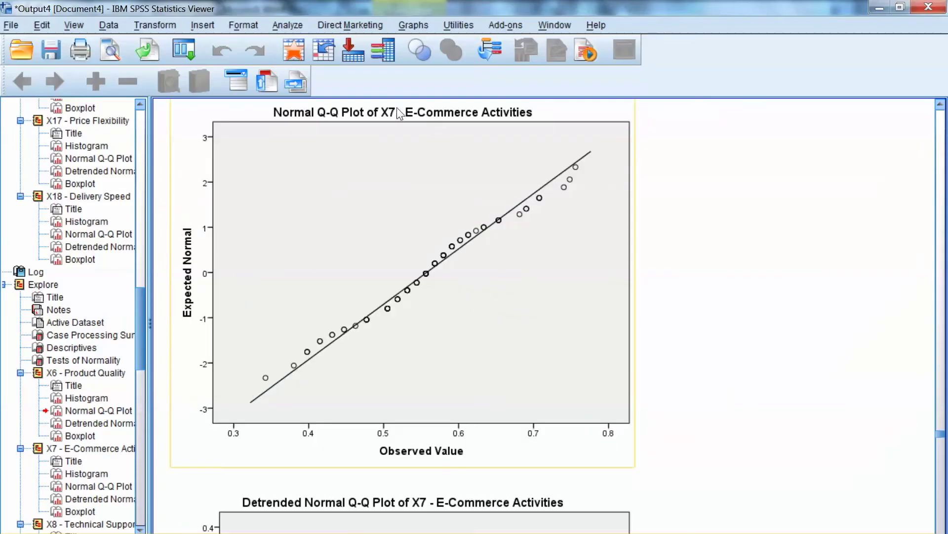
scroll(555, 247, "down", 2)
scroll(832, 366, "down", 2)
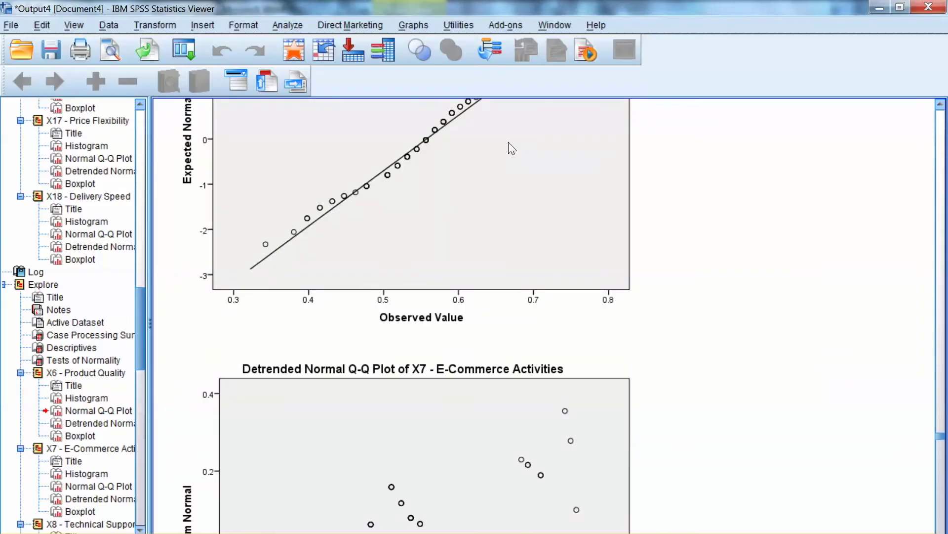
left_click(491, 222)
scroll(798, 302, "up", 2)
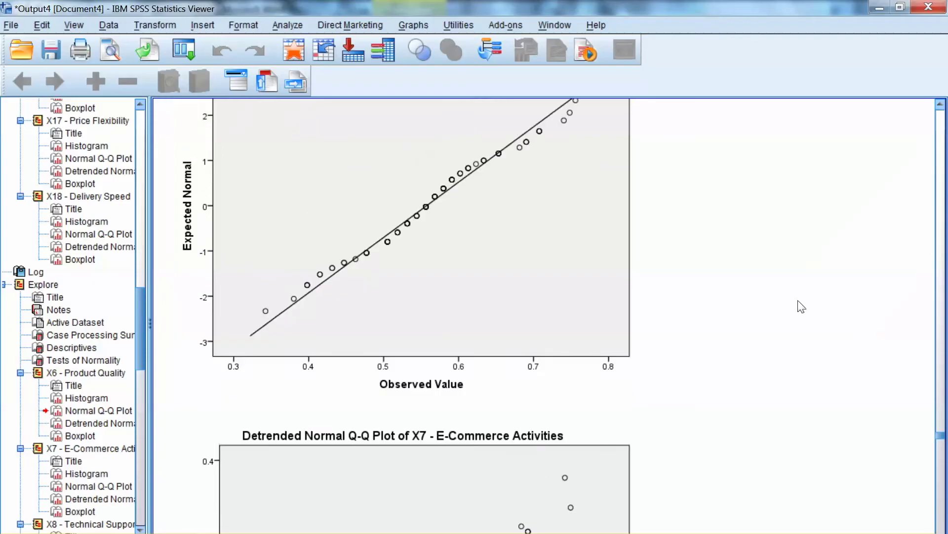
scroll(801, 305, "up", 2)
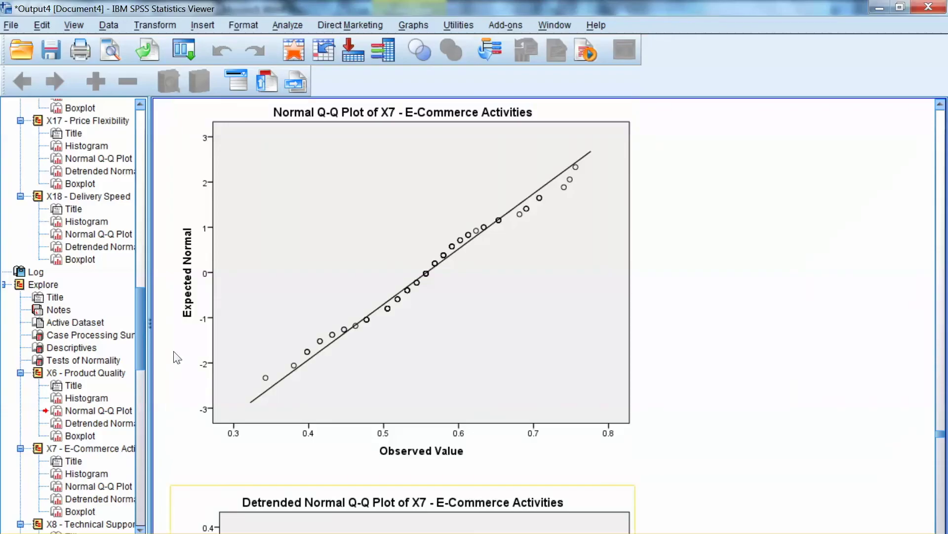
left_click(252, 533)
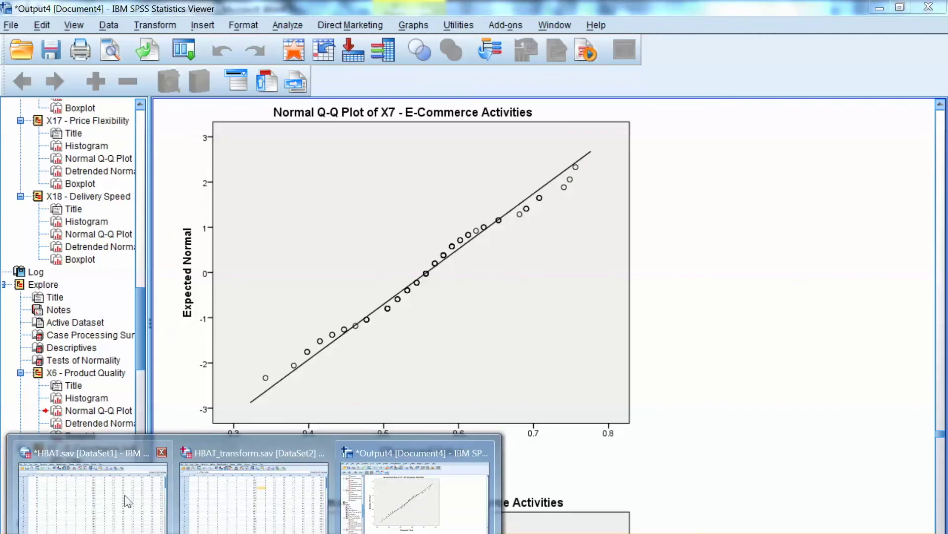
Bring the HBAT_transform data grid forward and inspect the squared x6 and logged x7 values.
left_click(118, 497)
left_click(252, 533)
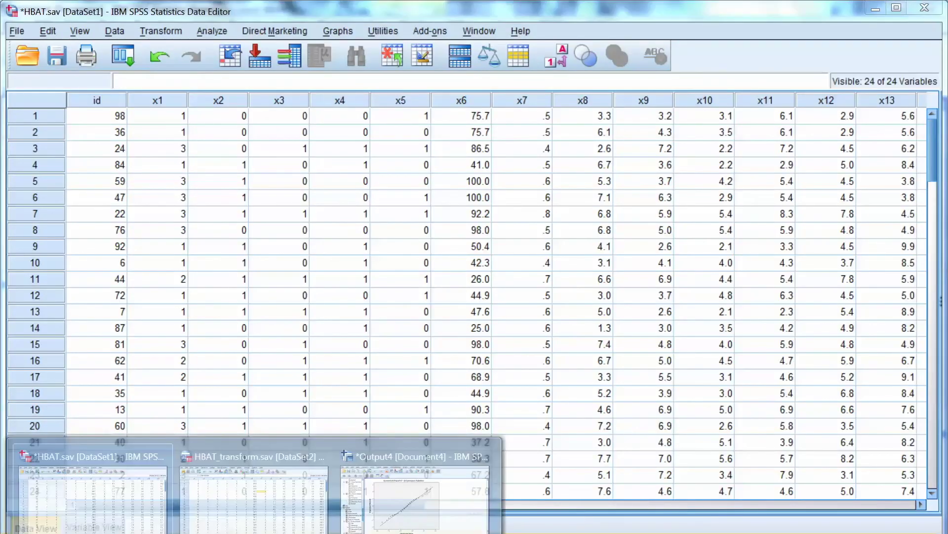
left_click(259, 493)
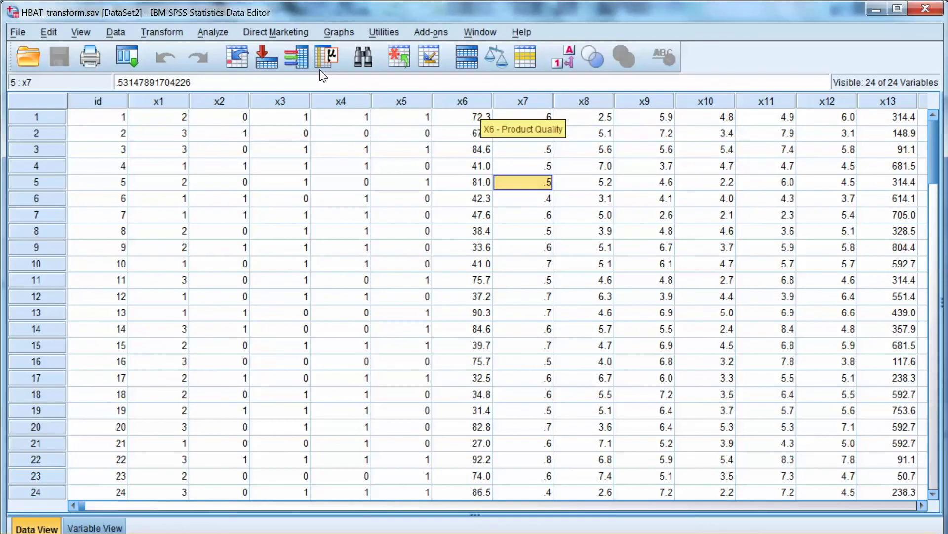
left_click(463, 101)
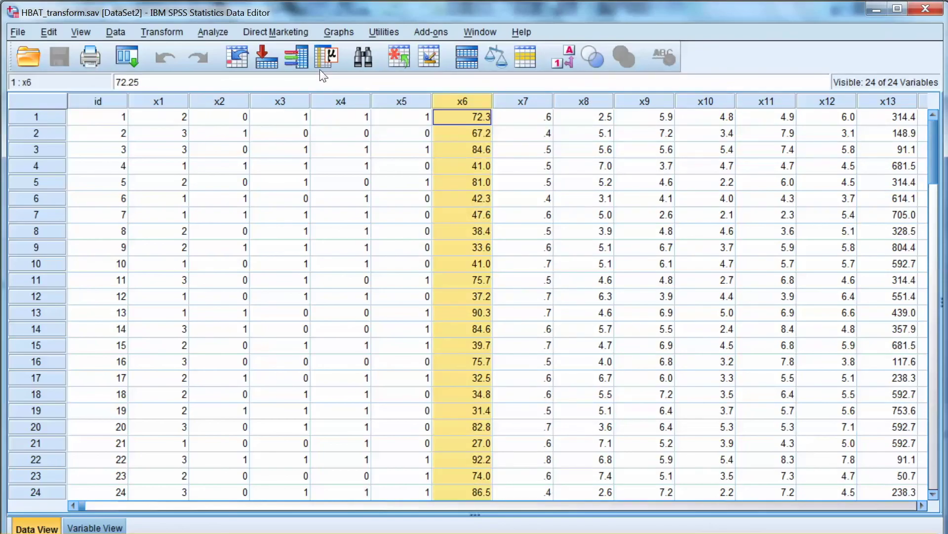
key("Down")
key("Right")
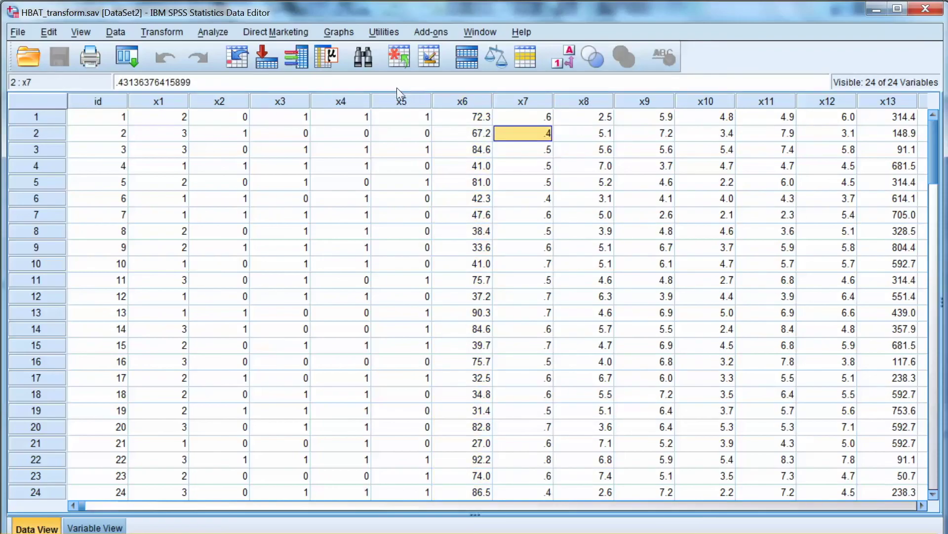